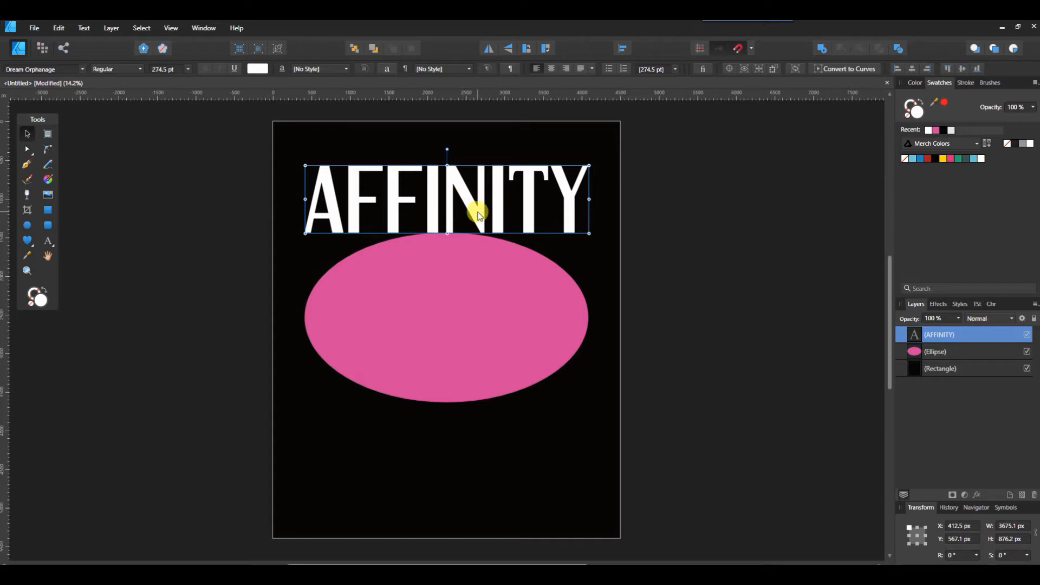
- Convert the AFFINITY text to curves
{"action": "left_click", "coordinate": [674, 202]}
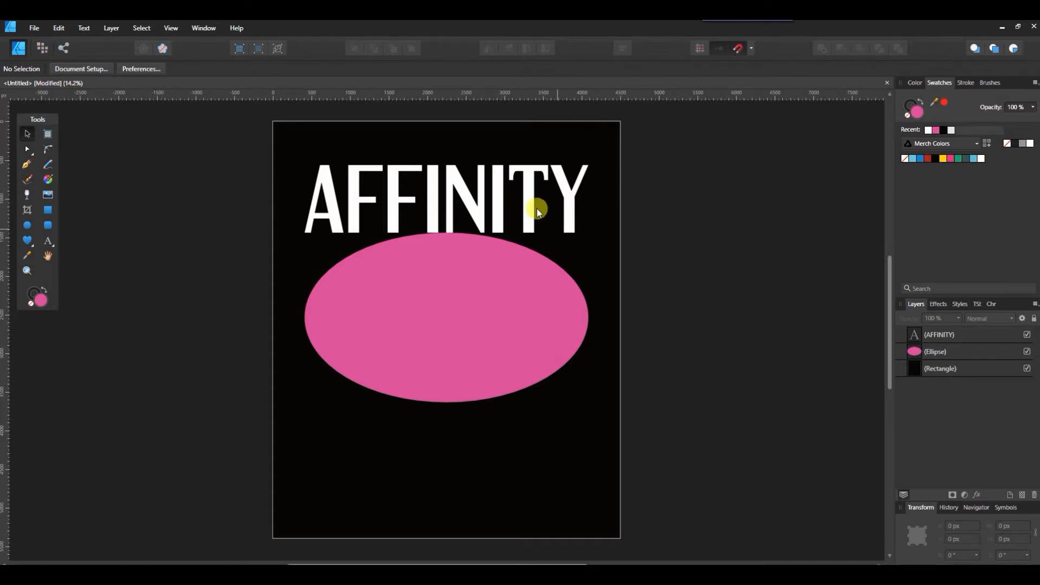
{"action": "left_click", "coordinate": [495, 211]}
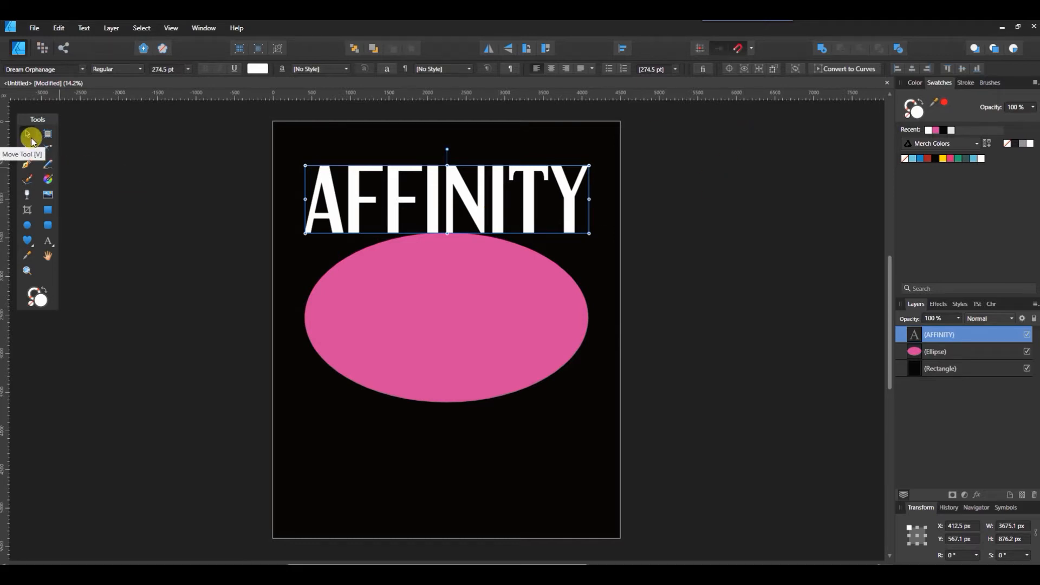
{"action": "left_click", "coordinate": [839, 74]}
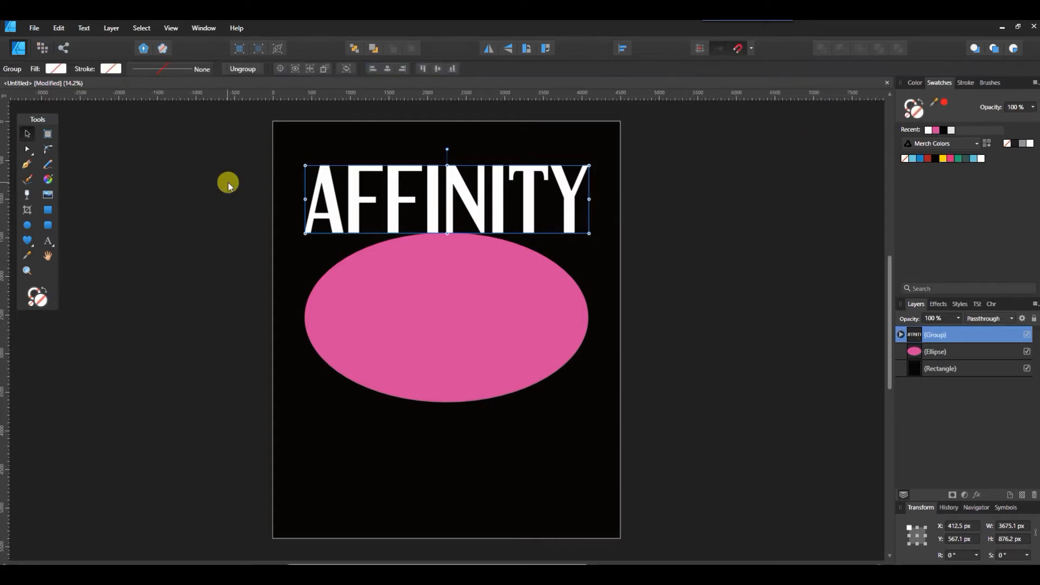
- Ungroup the converted text into separate letter curves
{"action": "left_click", "coordinate": [112, 28]}
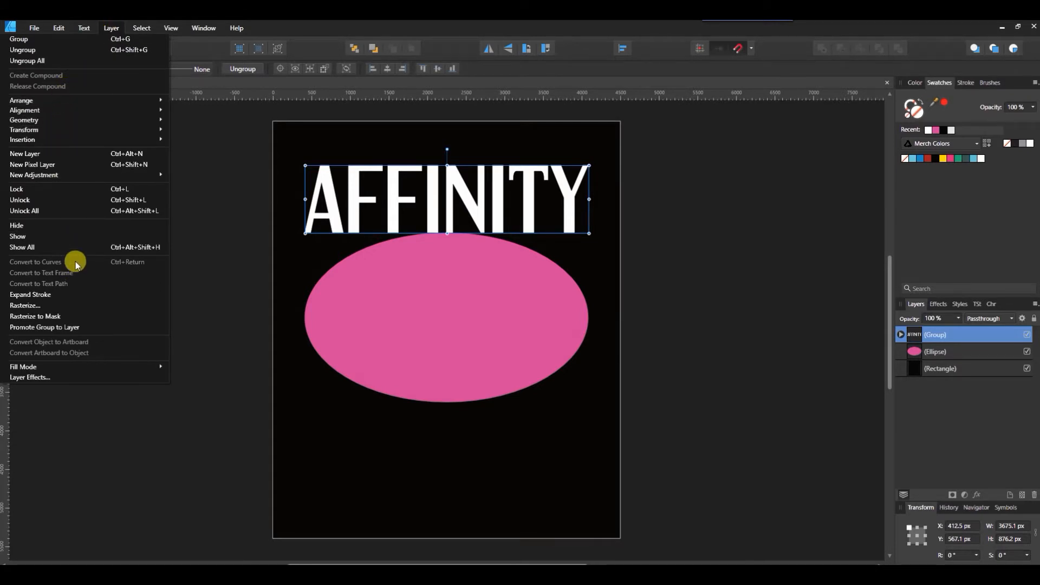
{"action": "left_click", "coordinate": [110, 30]}
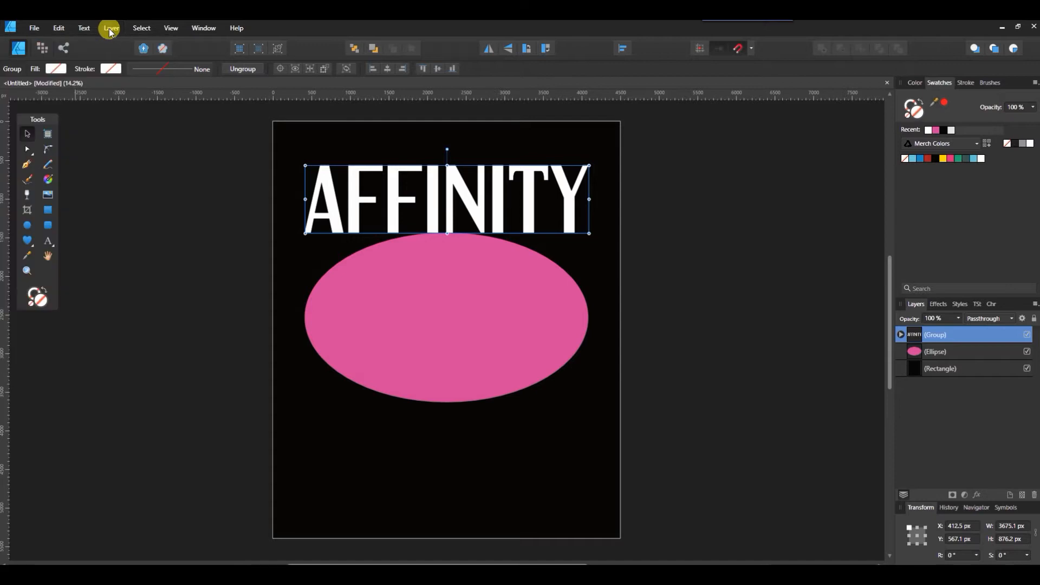
{"action": "right_click", "coordinate": [954, 335]}
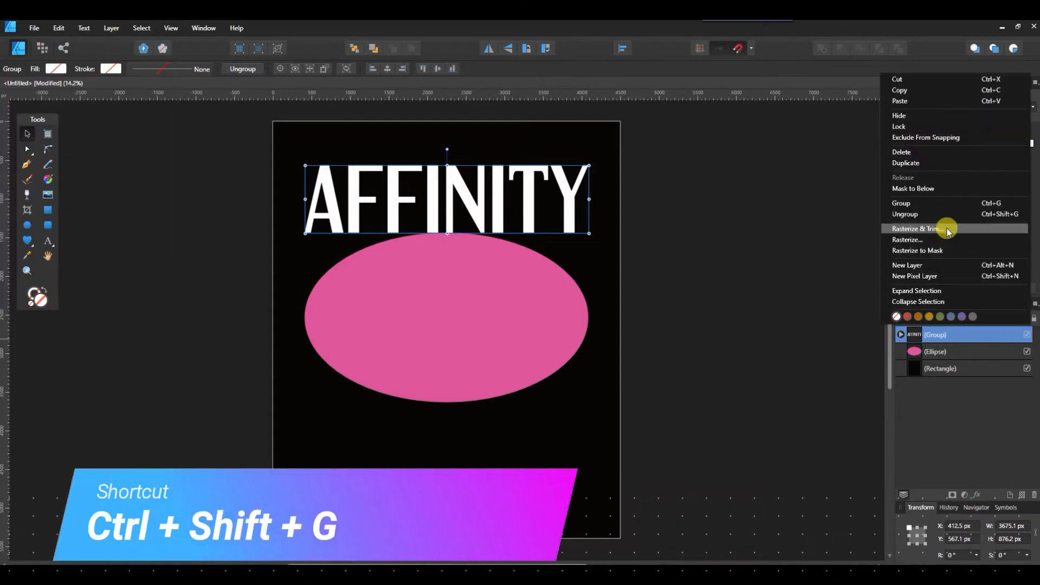
{"action": "left_click", "coordinate": [933, 216]}
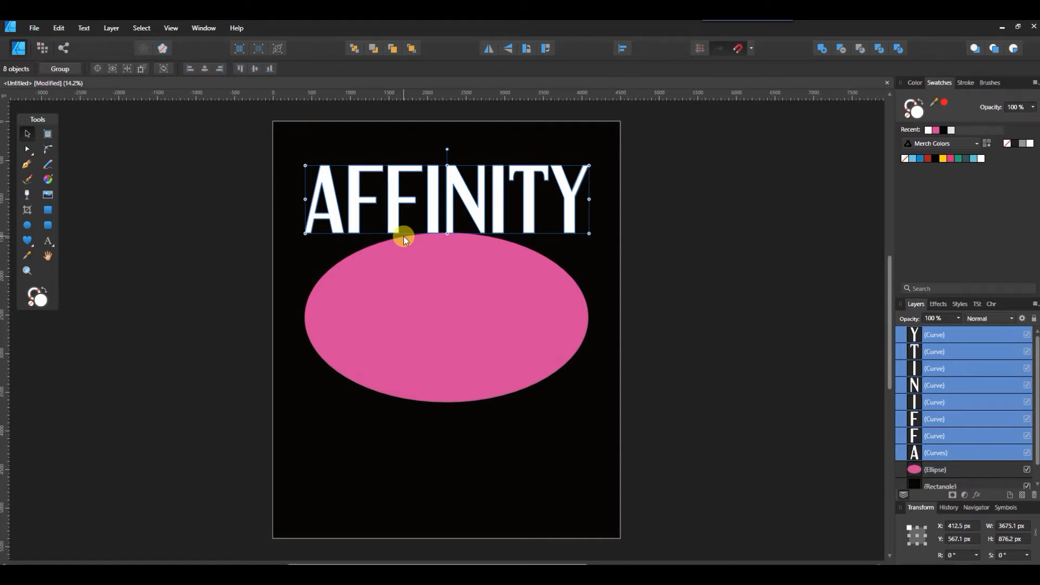
- With the Node tool, lower the bottom nodes of the first I slightly onto the ellipse's edge
{"action": "scroll", "coordinate": [404, 237], "scroll_direction": "up", "scroll_amount": 4}
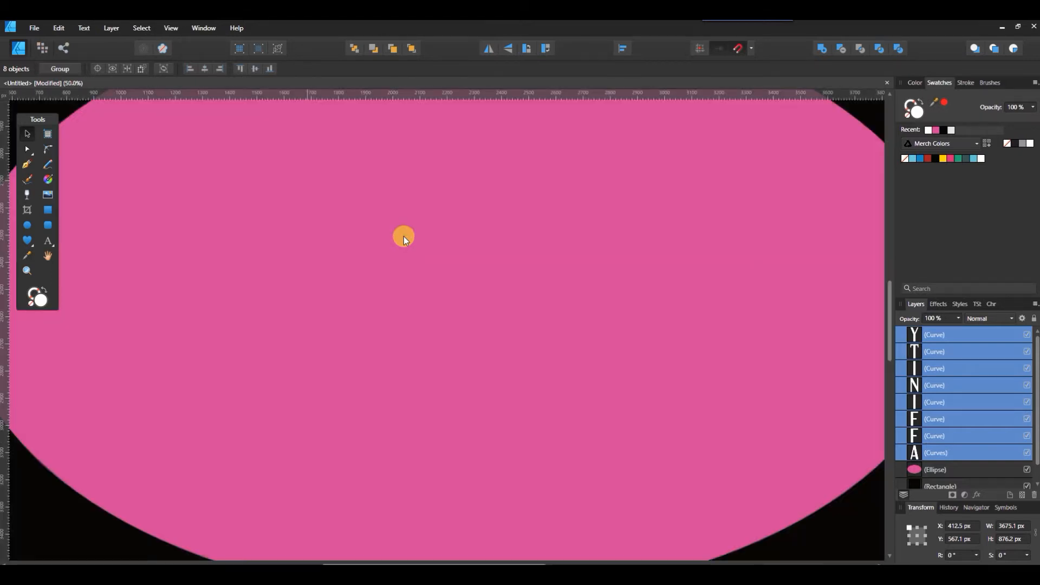
{"action": "scroll", "coordinate": [404, 237], "scroll_direction": "up", "scroll_amount": 6}
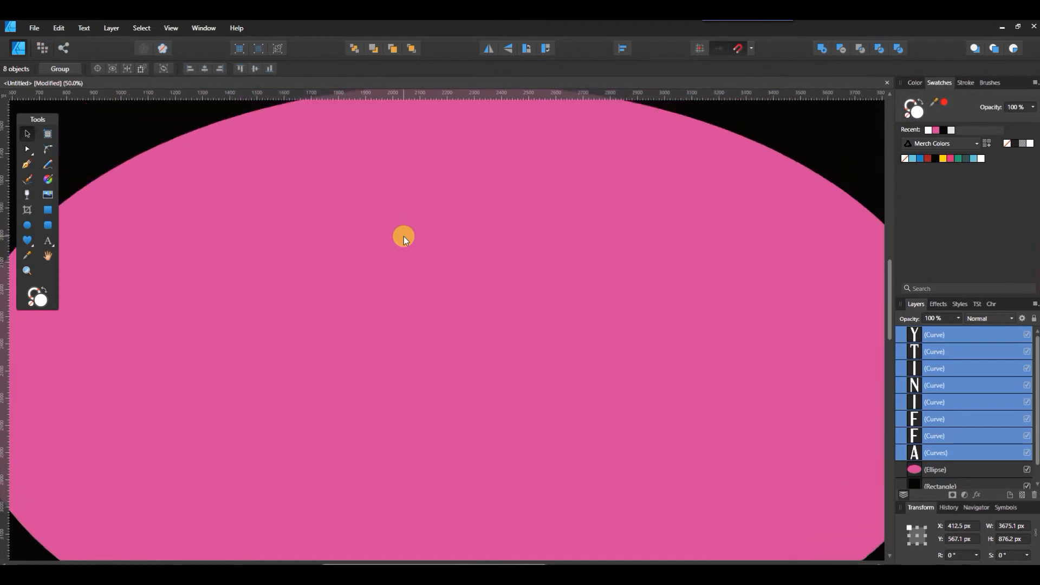
{"action": "scroll", "coordinate": [404, 236], "scroll_direction": "up", "scroll_amount": 1}
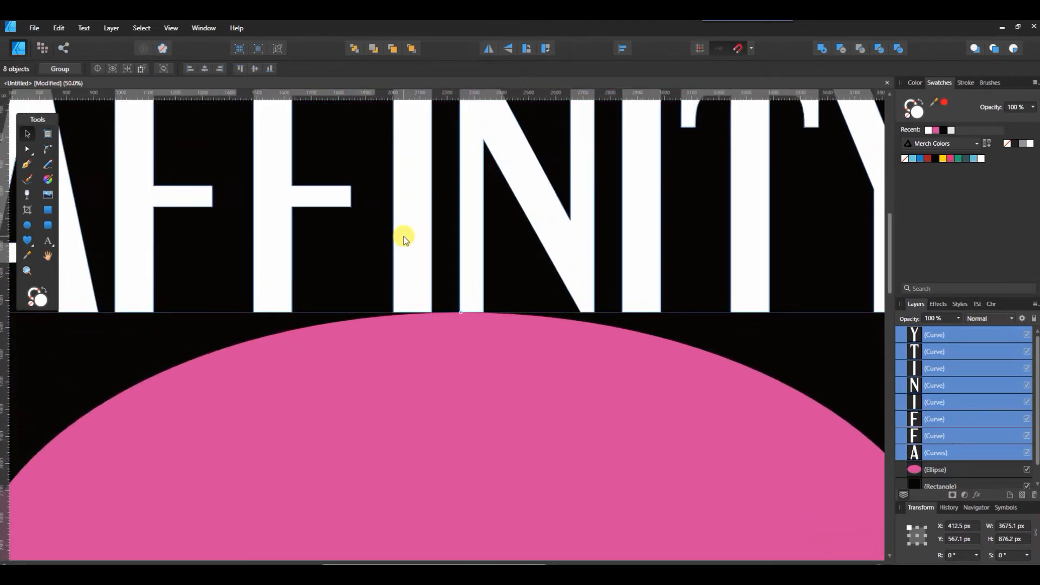
{"action": "left_click", "coordinate": [407, 281]}
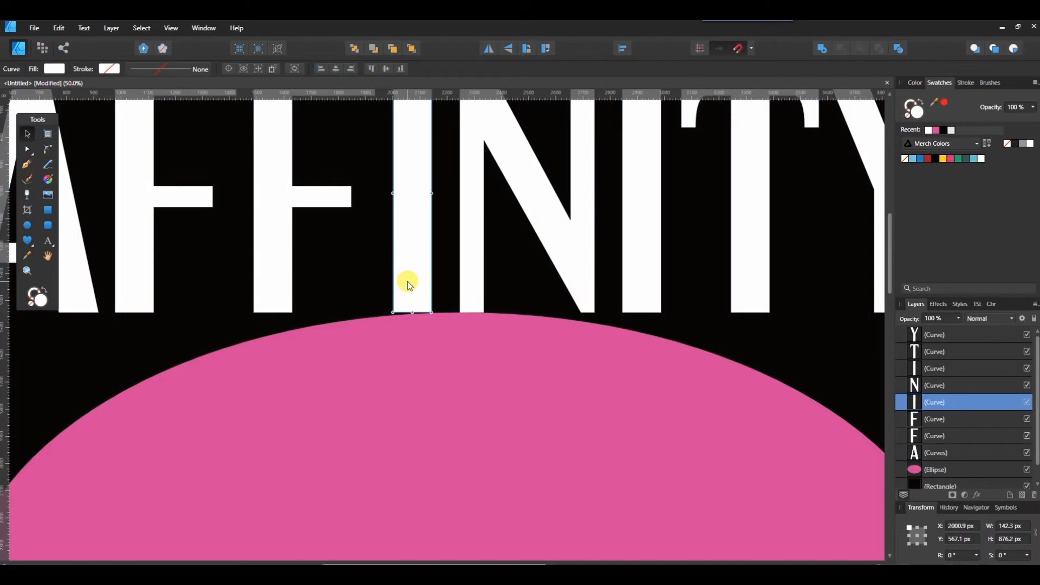
{"action": "left_click", "coordinate": [27, 149]}
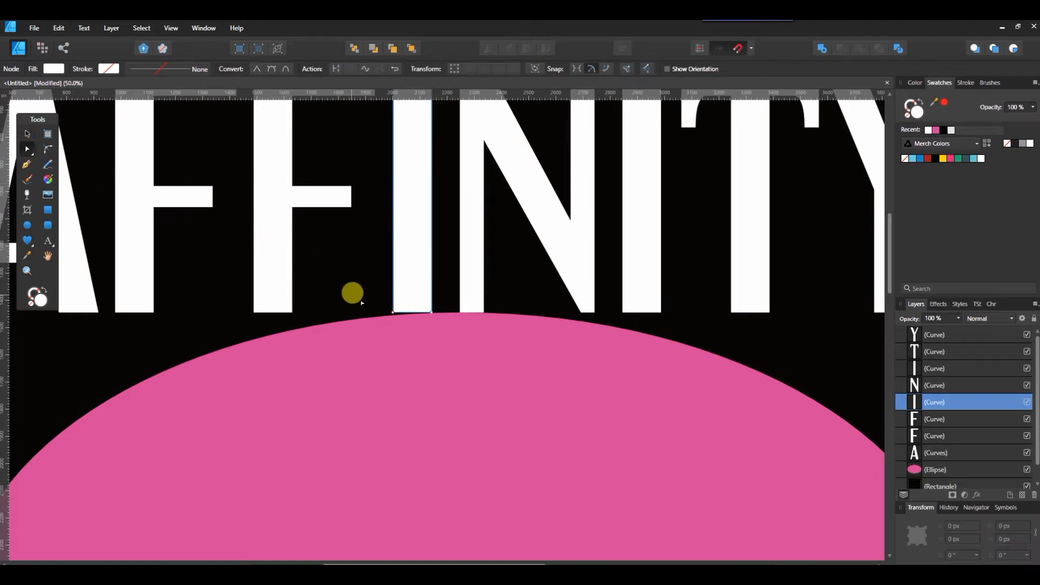
{"action": "key", "text": "ctrl+plus"}
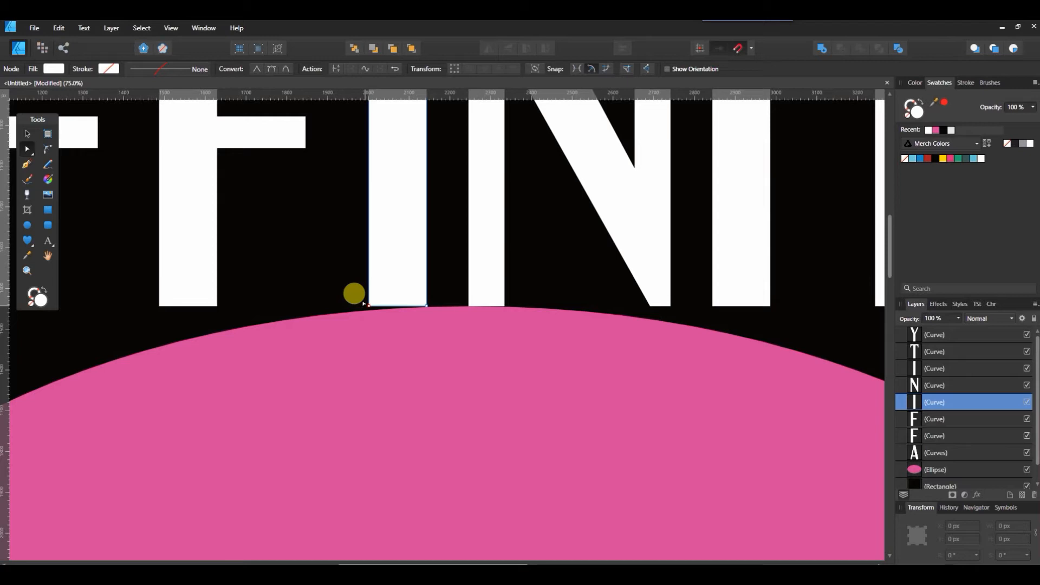
{"action": "left_click", "coordinate": [367, 305]}
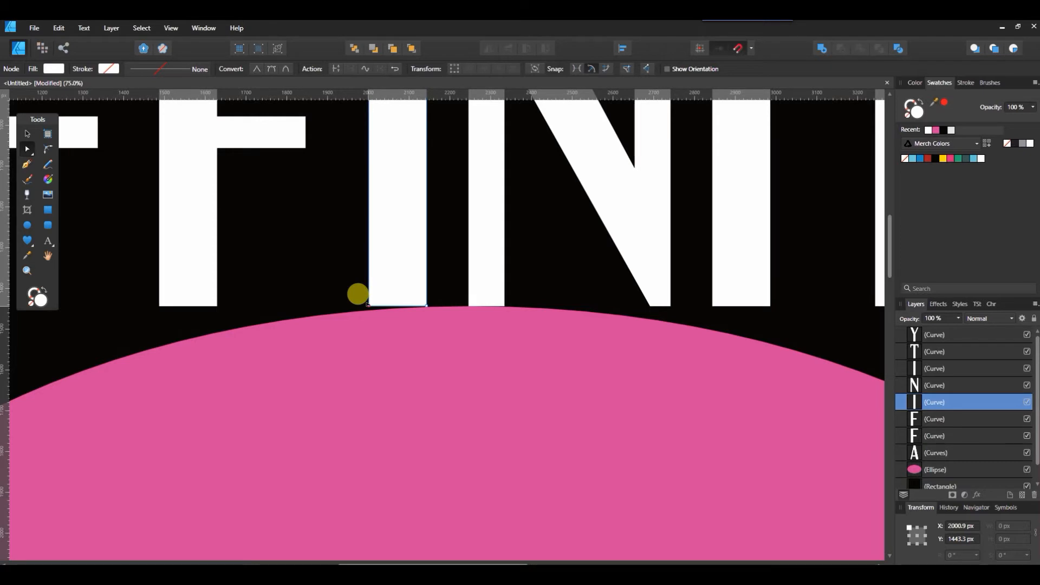
{"action": "left_click_drag", "start_coordinate": [367, 305], "coordinate": [366, 308]}
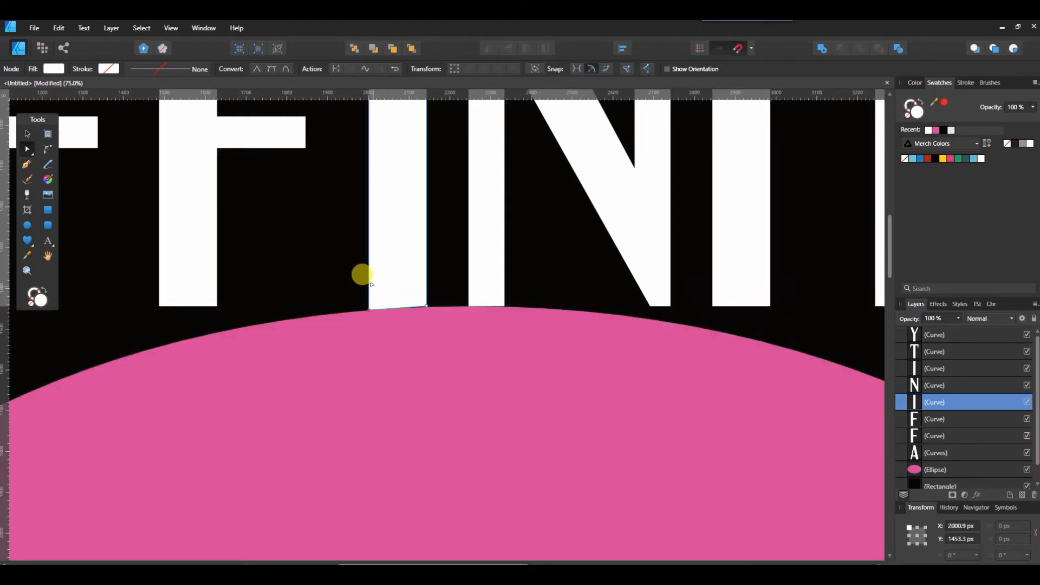
{"action": "left_click", "coordinate": [424, 304]}
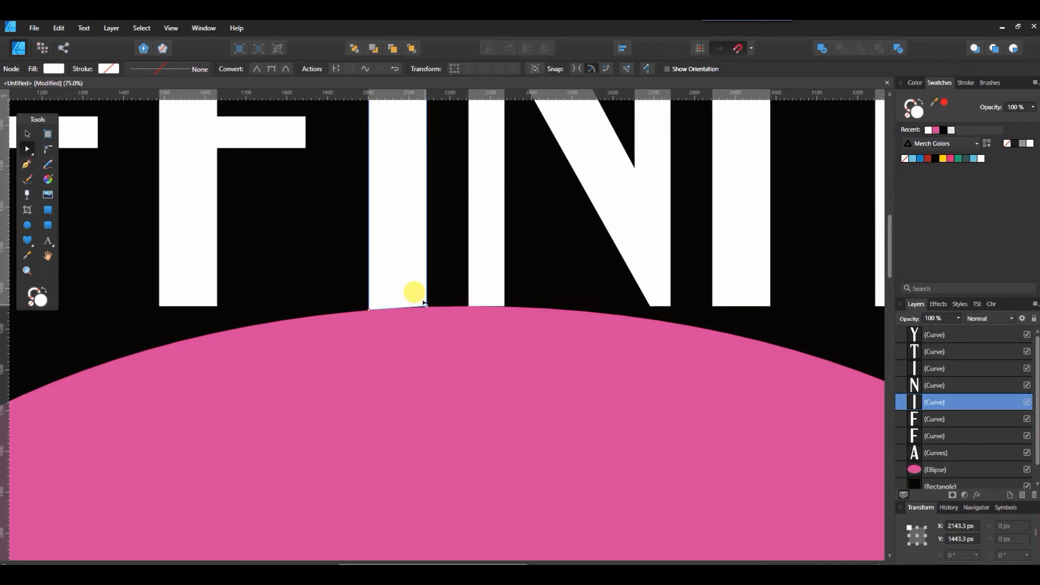
- Reshape the bottom of the N, deleting an extra corner node and dragging its bottom nodes down onto the ellipse
{"action": "left_click", "coordinate": [502, 286]}
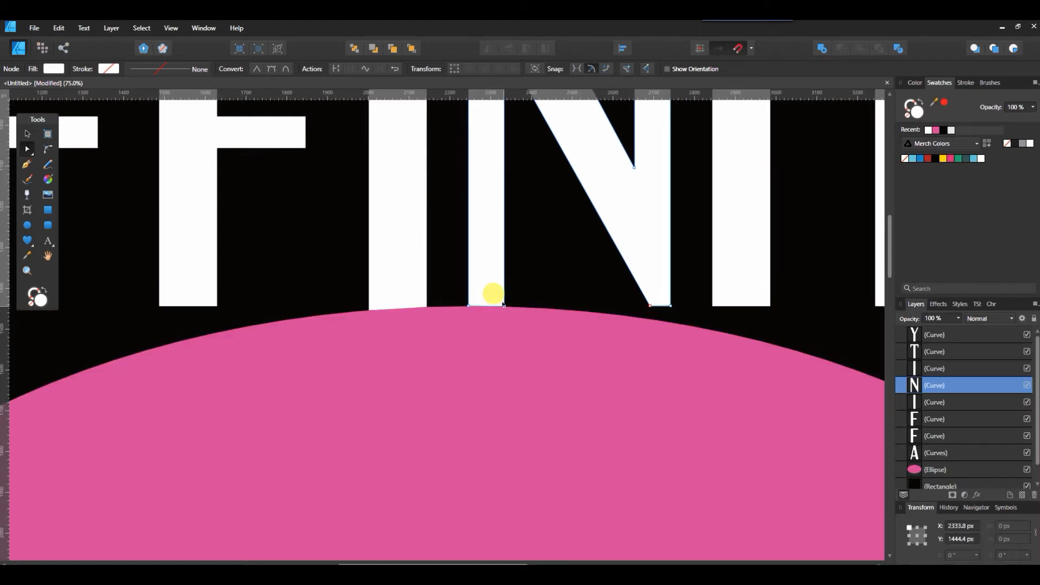
{"action": "left_click", "coordinate": [504, 304]}
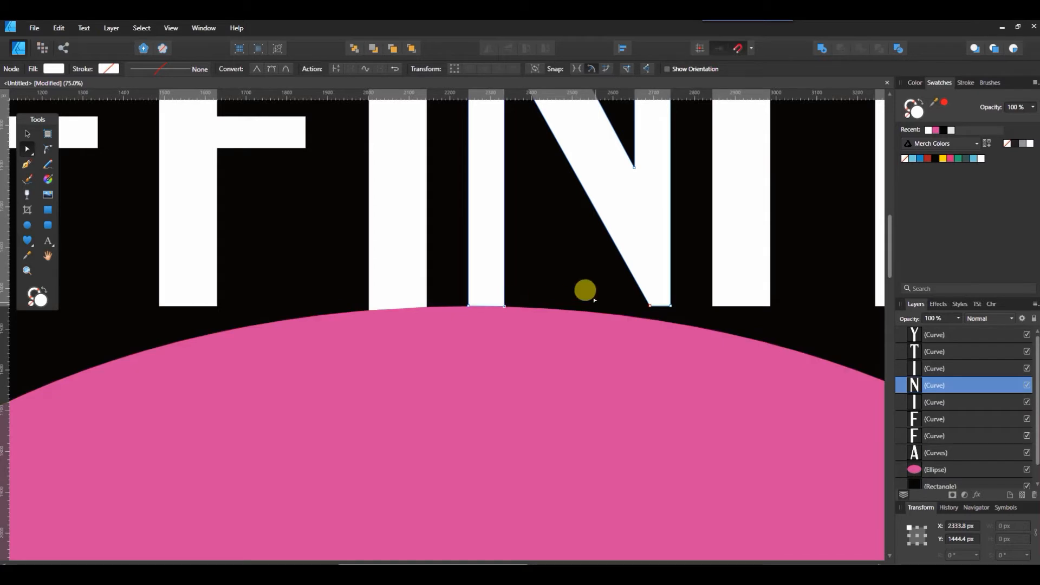
{"action": "left_click", "coordinate": [648, 305]}
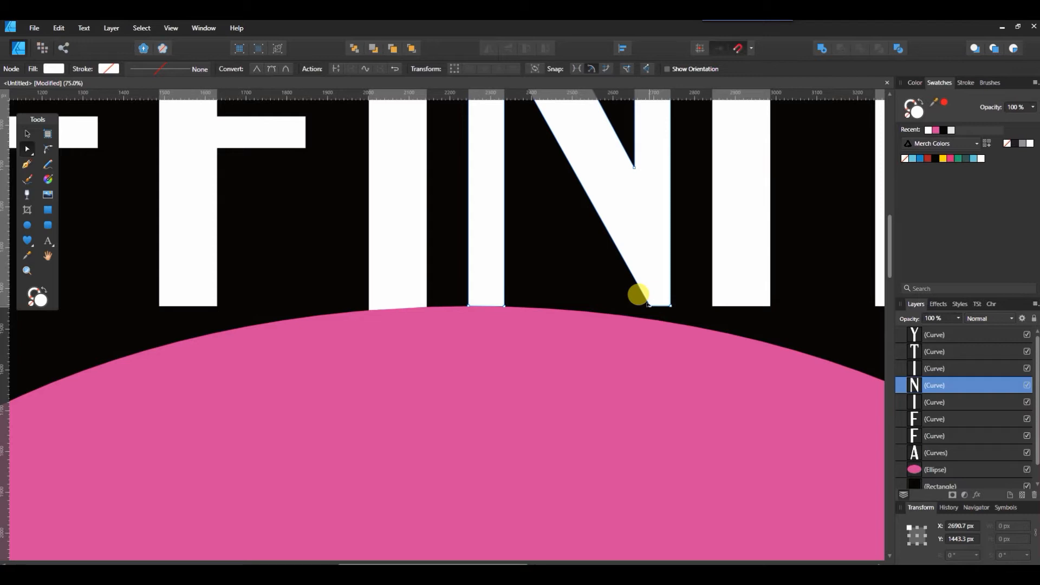
{"action": "left_click_drag", "start_coordinate": [648, 305], "coordinate": [640, 308]}
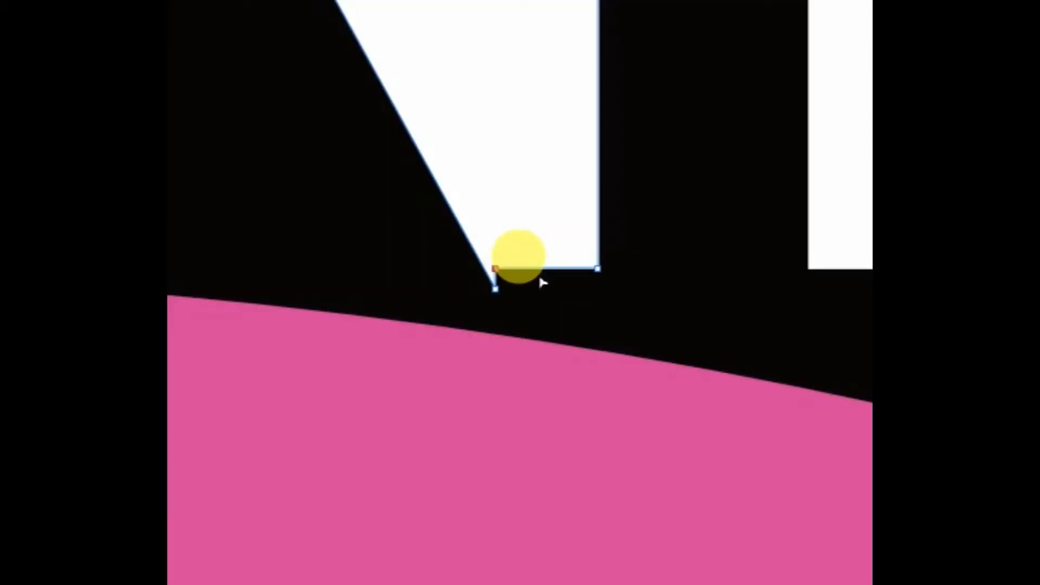
{"action": "key", "text": "Delete"}
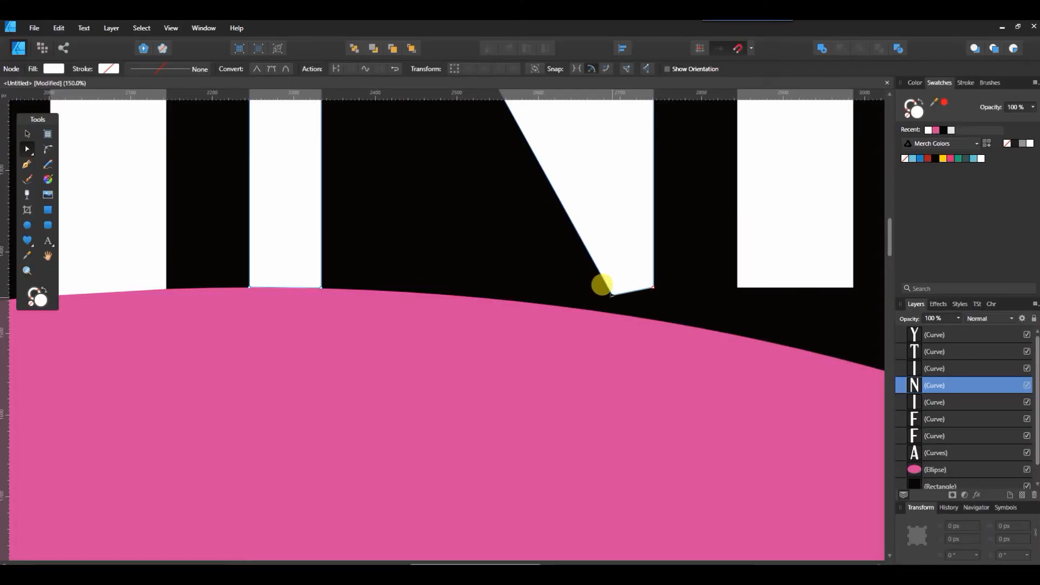
{"action": "left_click", "coordinate": [611, 295]}
{"action": "left_click_drag", "start_coordinate": [612, 295], "coordinate": [612, 312]}
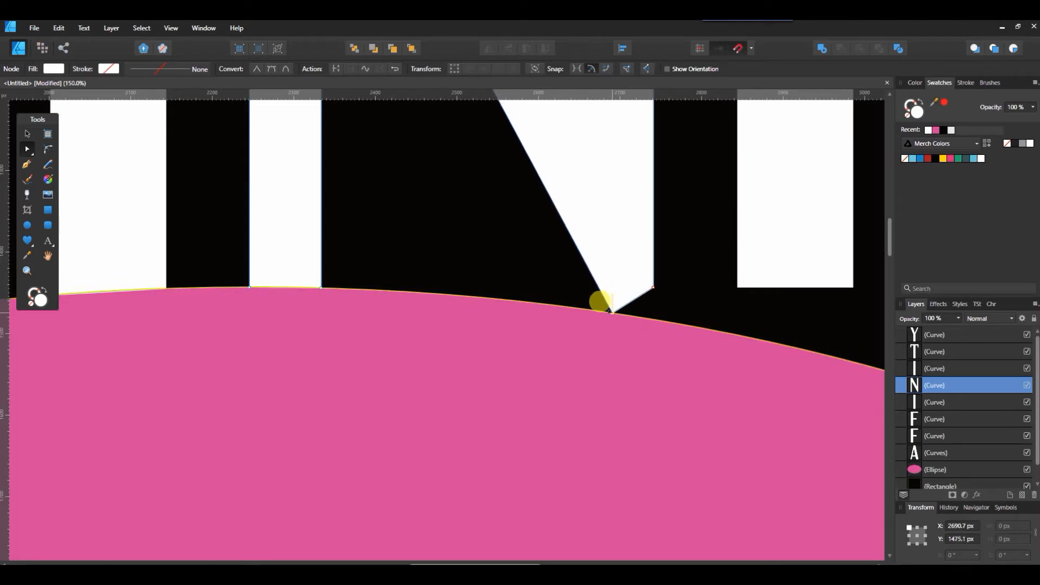
{"action": "left_click", "coordinate": [652, 286]}
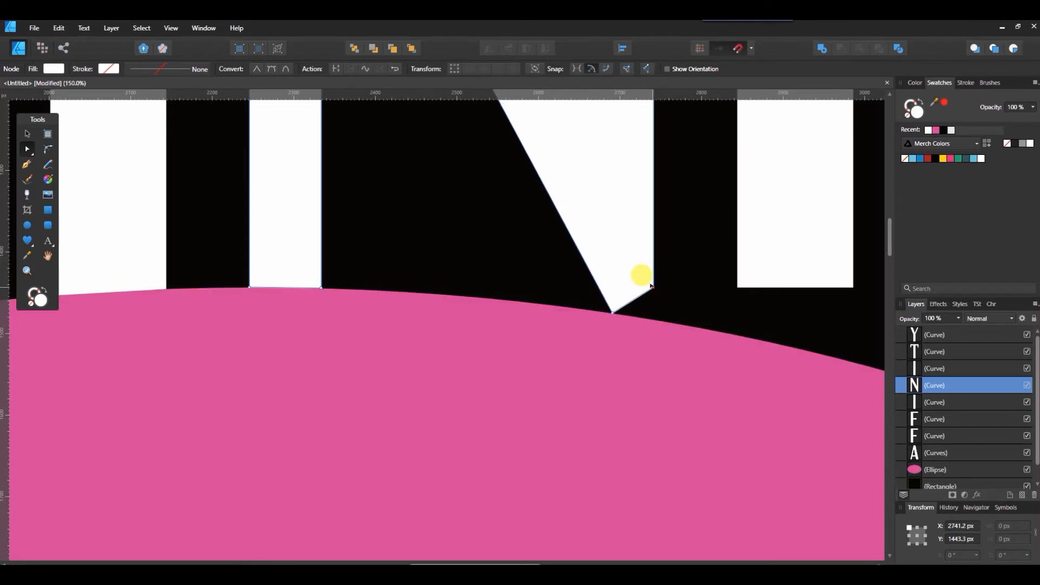
{"action": "left_click_drag", "start_coordinate": [651, 285], "coordinate": [649, 317]}
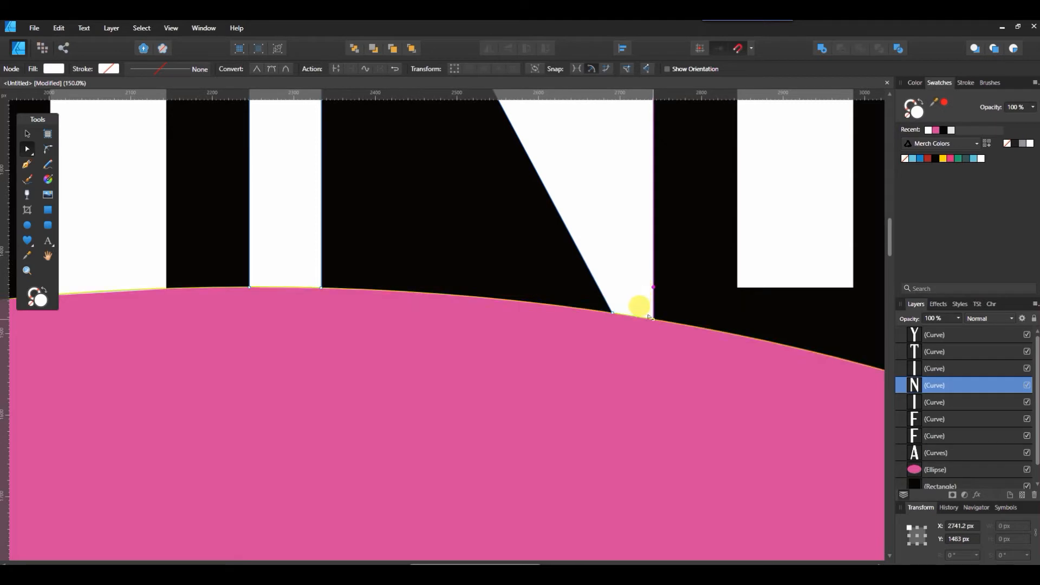
- Drag the second I's two bottom nodes down to meet the ellipse's curved edge
{"action": "left_click_drag", "start_coordinate": [511, 564], "coordinate": [594, 558]}
{"action": "left_click", "coordinate": [297, 268]}
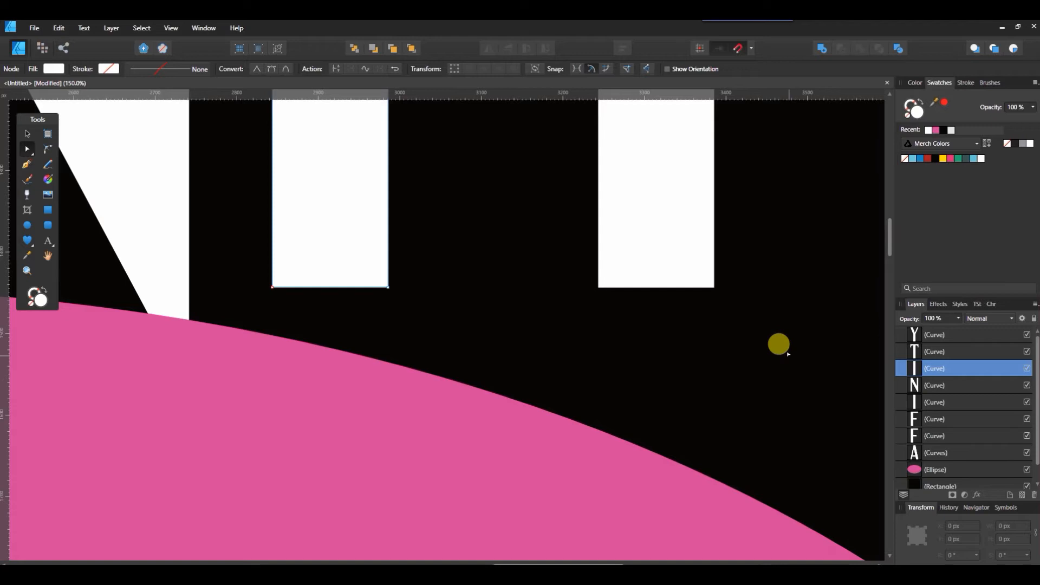
{"action": "left_click", "coordinate": [271, 286]}
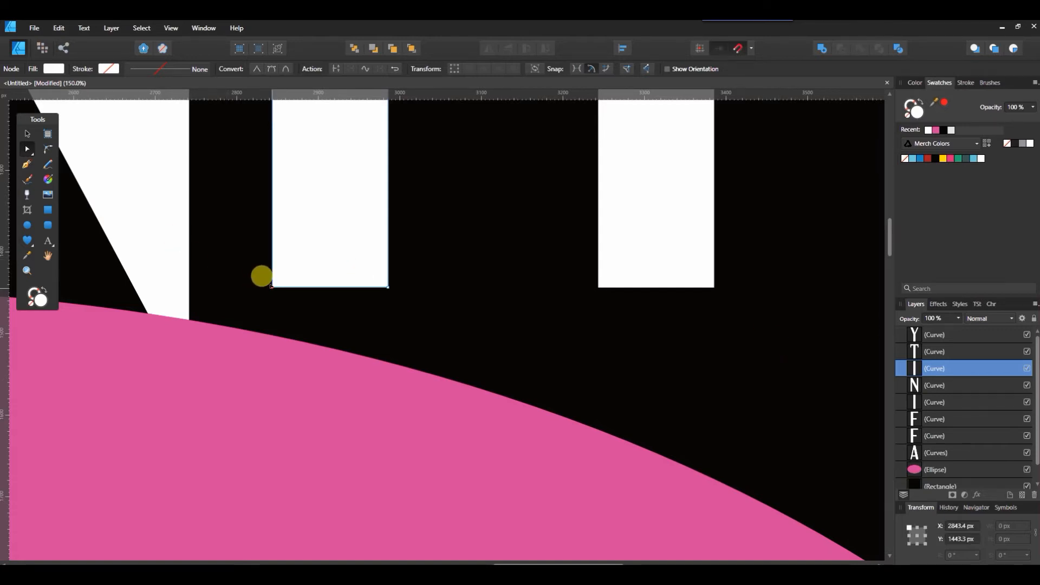
{"action": "left_click_drag", "start_coordinate": [270, 286], "coordinate": [271, 333]}
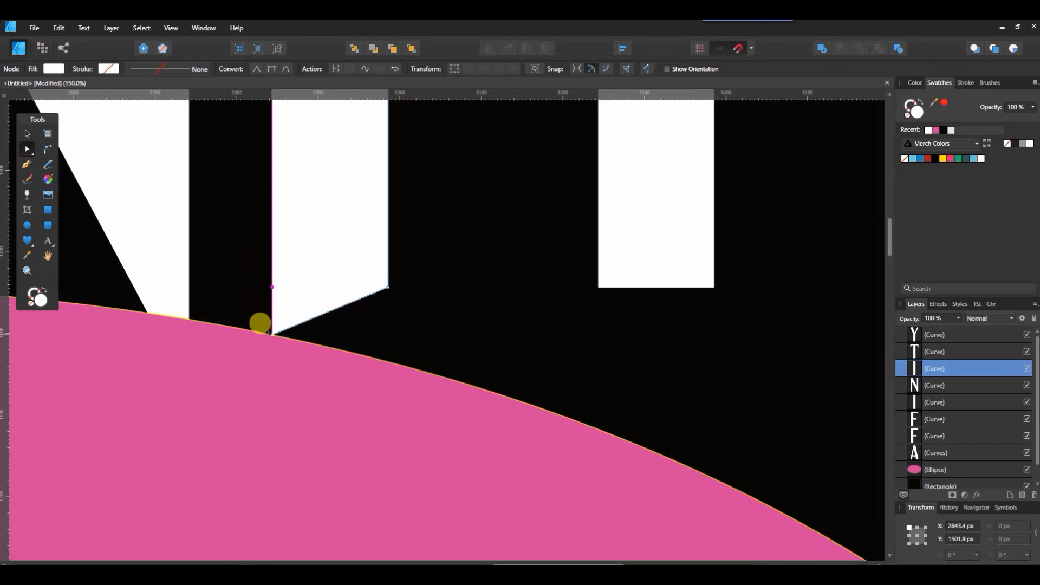
{"action": "left_click", "coordinate": [384, 285]}
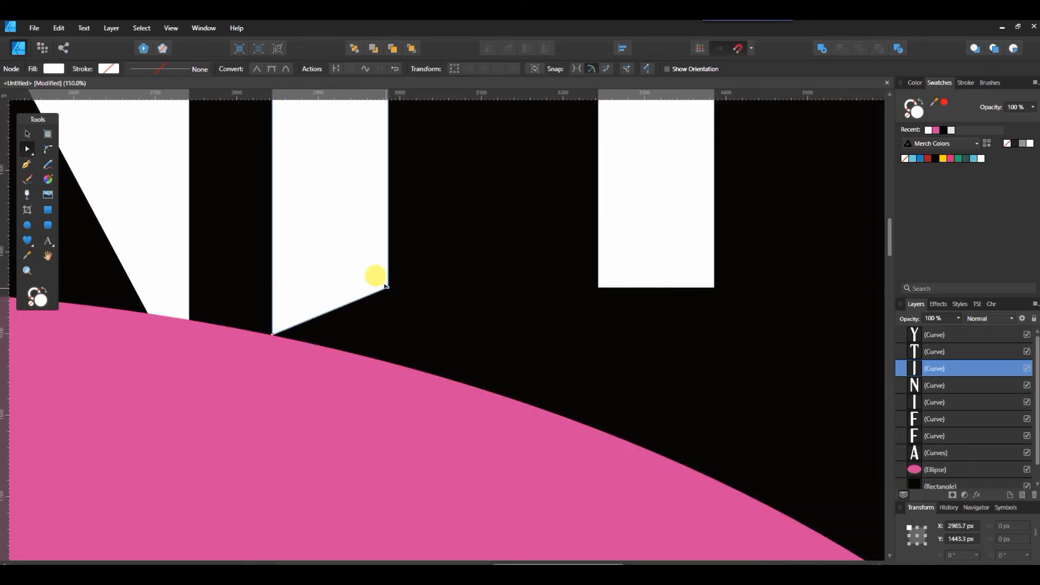
{"action": "left_click_drag", "start_coordinate": [385, 286], "coordinate": [378, 358]}
- Drag the T's stem bottom nodes down to meet the ellipse's curved edge
{"action": "left_click", "coordinate": [596, 275]}
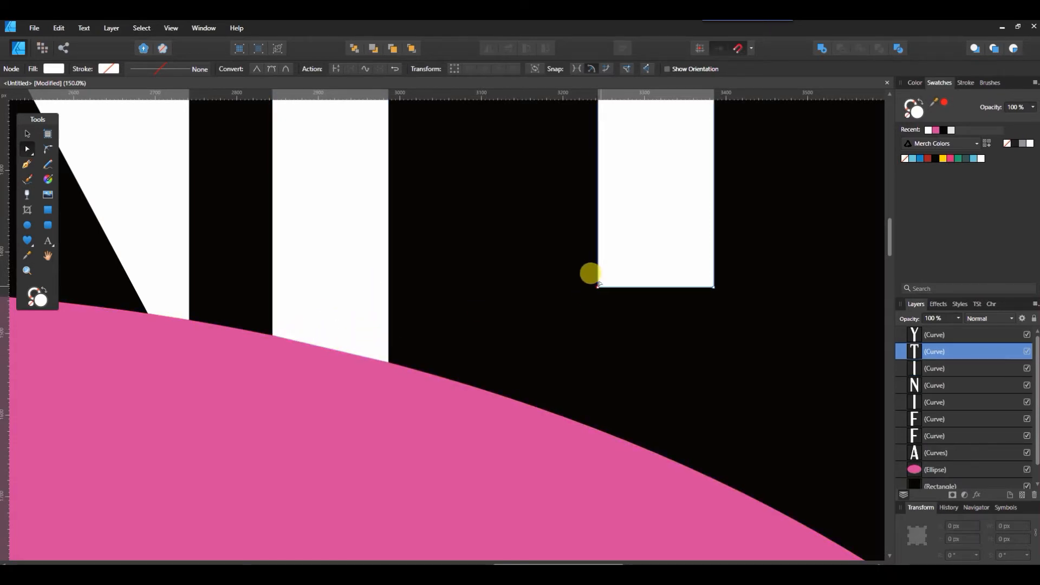
{"action": "left_click_drag", "start_coordinate": [593, 297], "coordinate": [583, 426]}
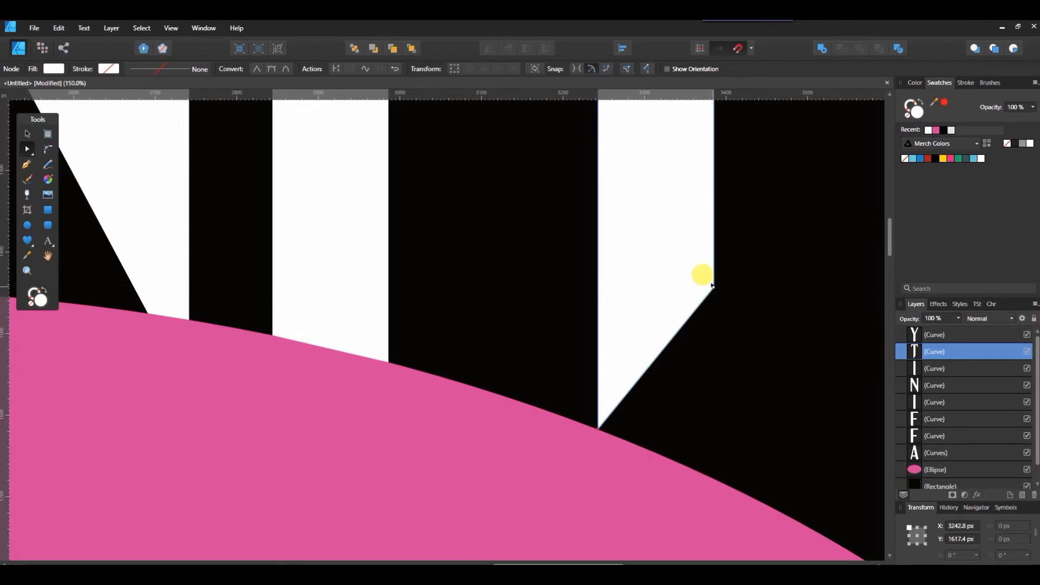
{"action": "left_click_drag", "start_coordinate": [712, 285], "coordinate": [685, 477]}
- Drag the Y's stem bottom nodes down to meet the ellipse's curved edge
{"action": "scroll", "coordinate": [685, 477], "scroll_direction": "right", "scroll_amount": 2}
{"action": "scroll", "coordinate": [645, 452], "scroll_direction": "right", "scroll_amount": 6}
{"action": "scroll", "coordinate": [644, 453], "scroll_direction": "down", "scroll_amount": 2}
{"action": "scroll", "coordinate": [644, 453], "scroll_direction": "down", "scroll_amount": 2}
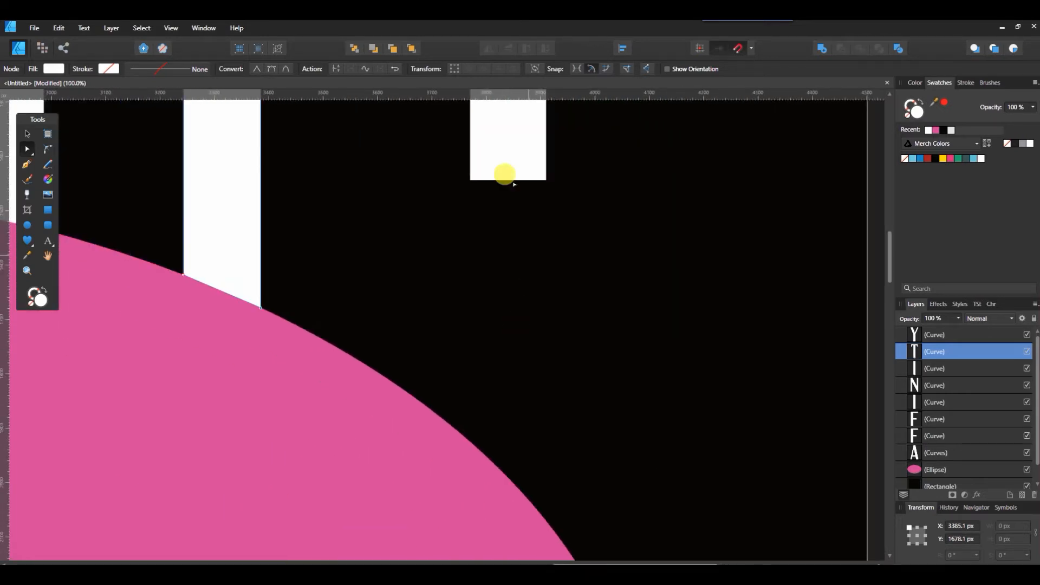
{"action": "left_click", "coordinate": [460, 172]}
{"action": "left_click_drag", "start_coordinate": [458, 167], "coordinate": [458, 428]}
{"action": "left_click_drag", "start_coordinate": [545, 180], "coordinate": [521, 505]}
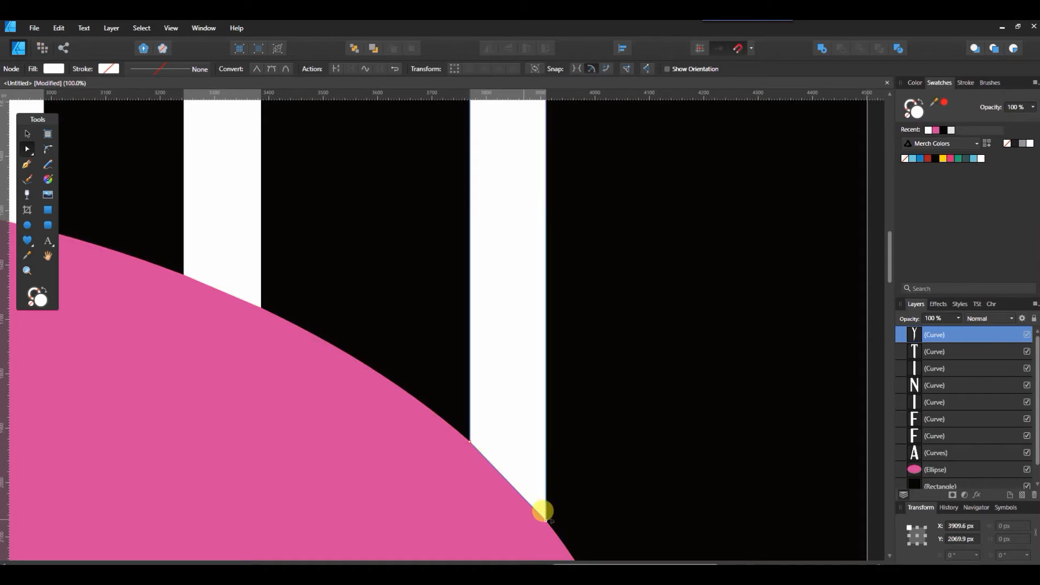
- Drag the second F's bottom nodes down to meet the ellipse's curved edge
{"action": "scroll", "coordinate": [360, 543], "scroll_direction": "left", "scroll_amount": 10}
{"action": "left_click", "coordinate": [654, 178]}
{"action": "left_click_drag", "start_coordinate": [656, 179], "coordinate": [657, 215]}
{"action": "left_click_drag", "start_coordinate": [580, 178], "coordinate": [581, 233]}
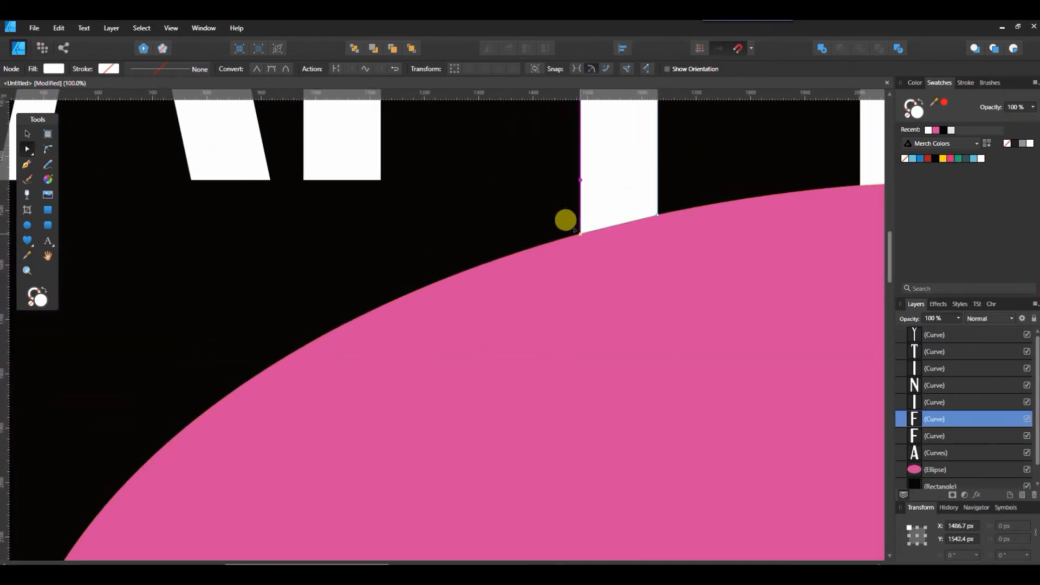
- Drag the first F's bottom nodes down to meet the ellipse's curved edge
{"action": "left_click", "coordinate": [380, 180]}
{"action": "left_click_drag", "start_coordinate": [380, 179], "coordinate": [371, 303]}
{"action": "left_click_drag", "start_coordinate": [301, 179], "coordinate": [289, 325]}
- Drag the A's right leg and inner counter bottom nodes down to meet the ellipse's curved edge
{"action": "left_click", "coordinate": [257, 169]}
{"action": "scroll", "coordinate": [258, 184], "scroll_direction": "up", "scroll_amount": 2}
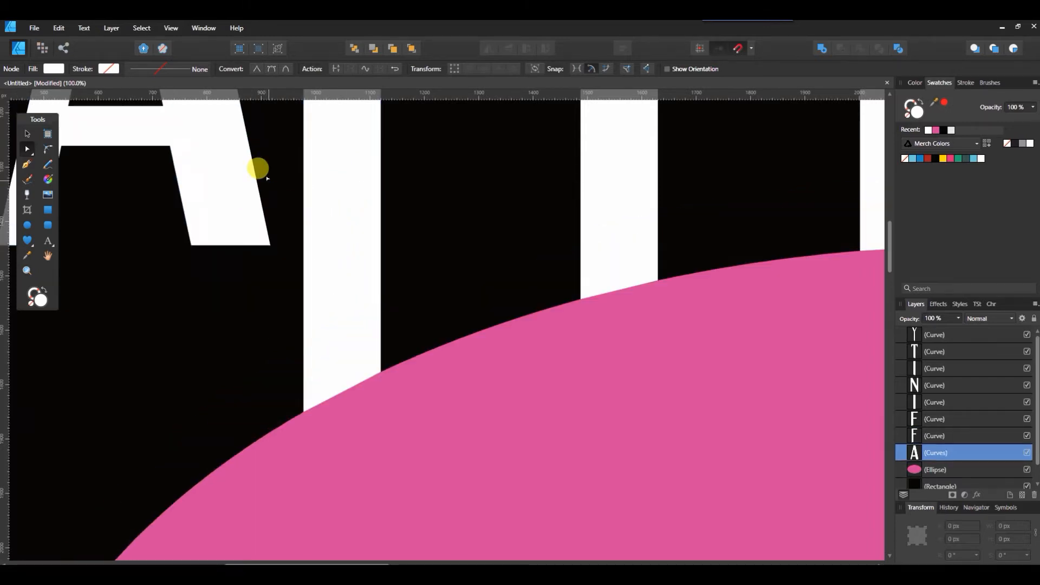
{"action": "left_click_drag", "start_coordinate": [270, 228], "coordinate": [271, 414]}
{"action": "left_click_drag", "start_coordinate": [191, 229], "coordinate": [189, 311]}
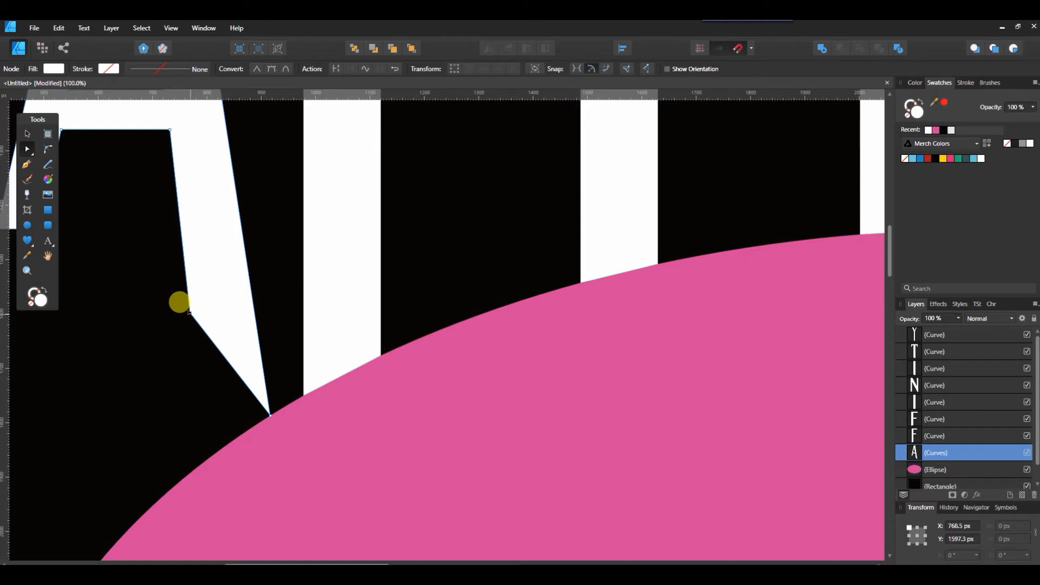
{"action": "left_click_drag", "start_coordinate": [189, 312], "coordinate": [215, 450]}
{"action": "left_click_drag", "start_coordinate": [338, 563], "coordinate": [255, 561]}
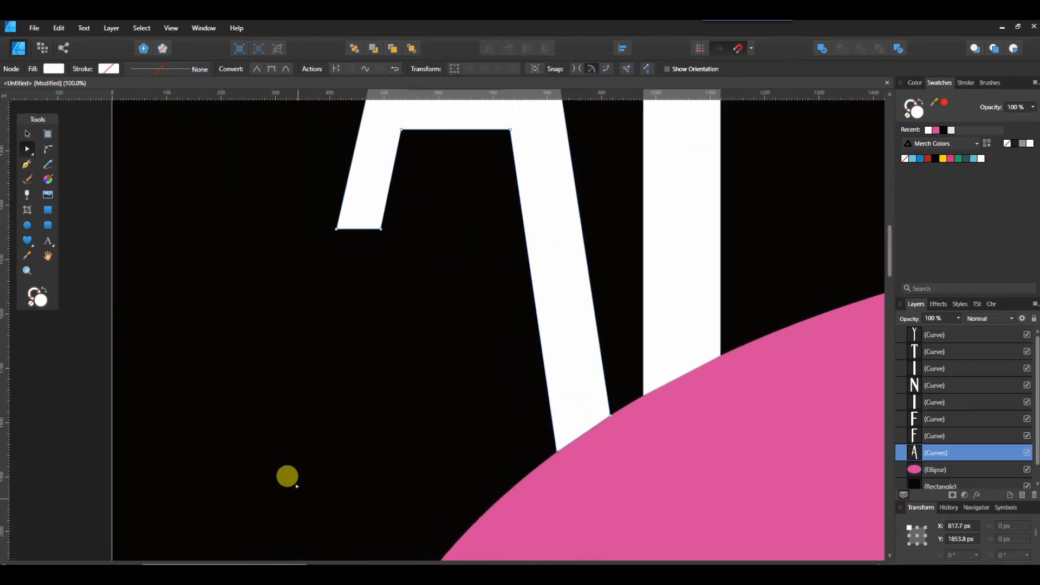
- Drag the A's left leg bottom nodes down to meet the ellipse's curved edge
{"action": "scroll", "coordinate": [287, 476], "scroll_direction": "down", "scroll_amount": 3}
{"action": "scroll", "coordinate": [287, 476], "scroll_direction": "down", "scroll_amount": 1}
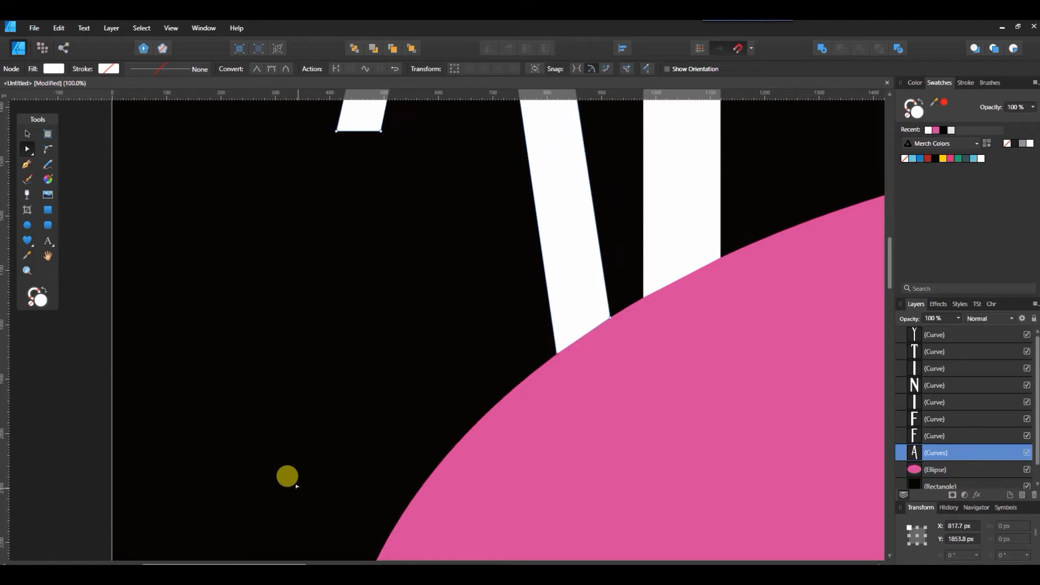
{"action": "scroll", "coordinate": [287, 477], "scroll_direction": "up", "scroll_amount": 2}
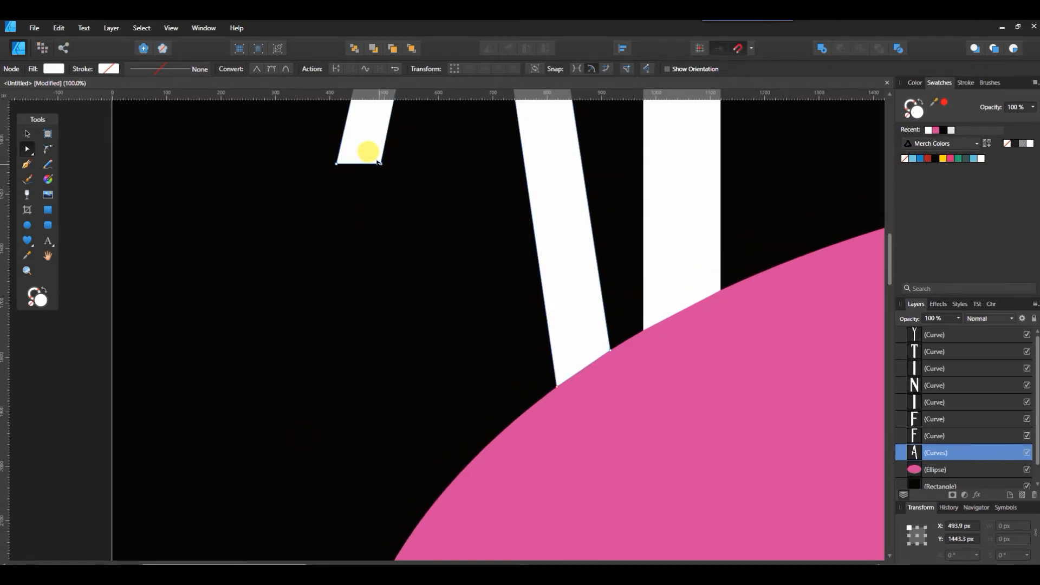
{"action": "left_click_drag", "start_coordinate": [379, 162], "coordinate": [397, 543]}
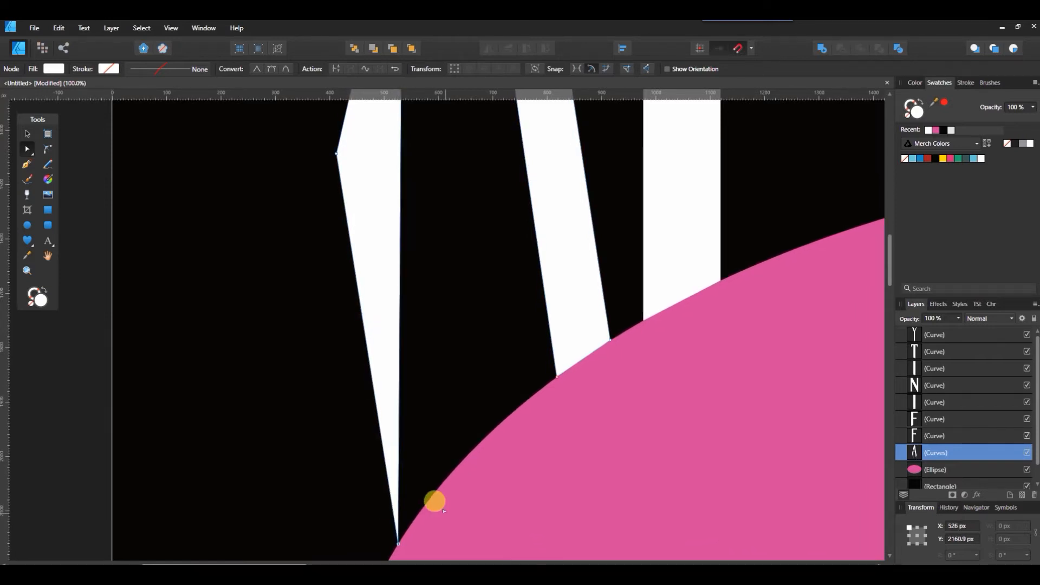
{"action": "scroll", "coordinate": [435, 501], "scroll_direction": "down", "scroll_amount": 1}
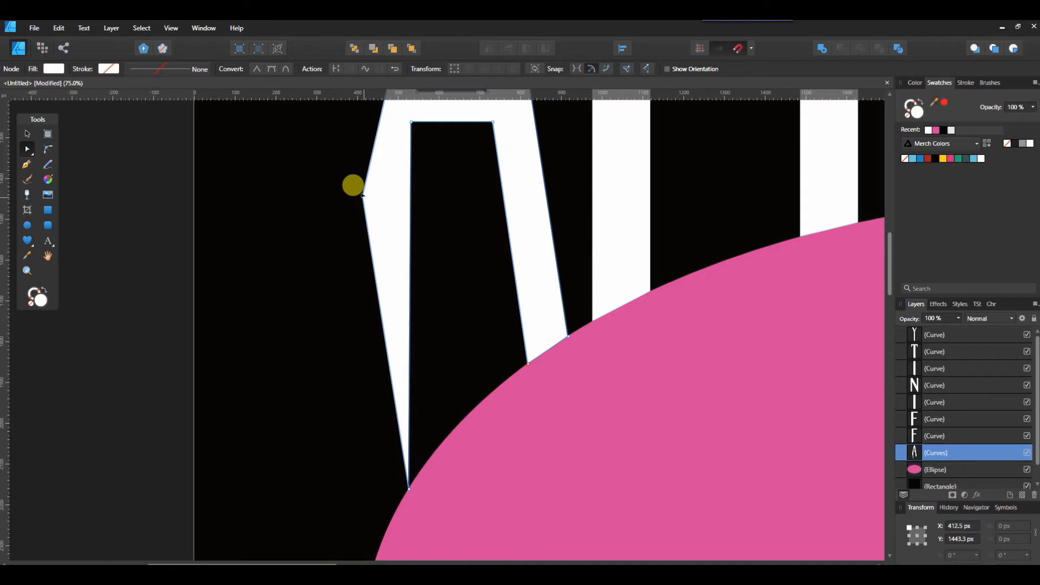
{"action": "left_click_drag", "start_coordinate": [362, 194], "coordinate": [372, 544]}
- Straighten the A's left edge by moving its top-left corner node outward and its side node down to the ellipse
{"action": "scroll", "coordinate": [449, 372], "scroll_direction": "up", "scroll_amount": 4}
{"action": "scroll", "coordinate": [449, 371], "scroll_direction": "up", "scroll_amount": 6}
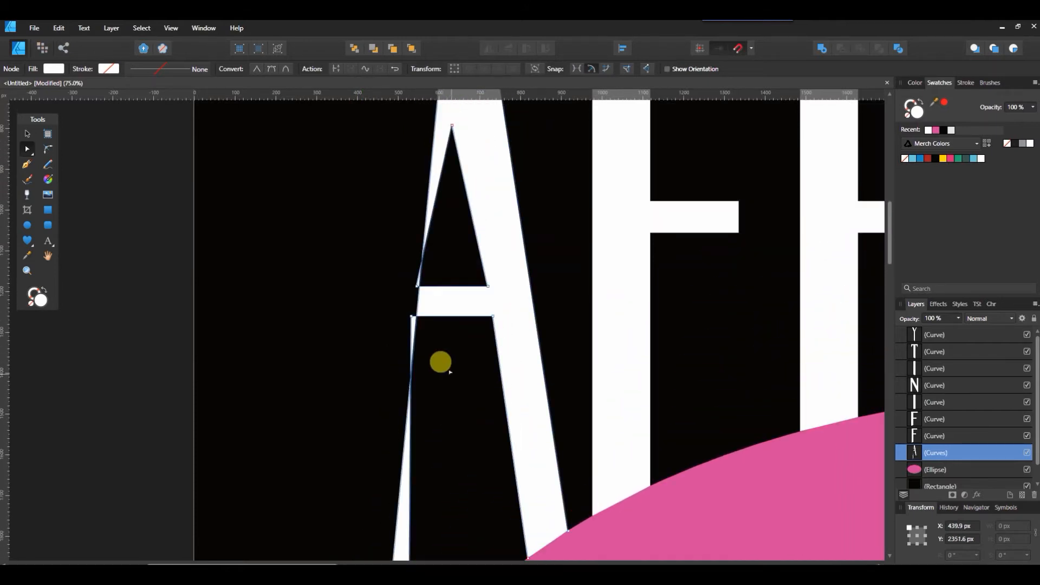
{"action": "scroll", "coordinate": [441, 362], "scroll_direction": "down", "scroll_amount": 1}
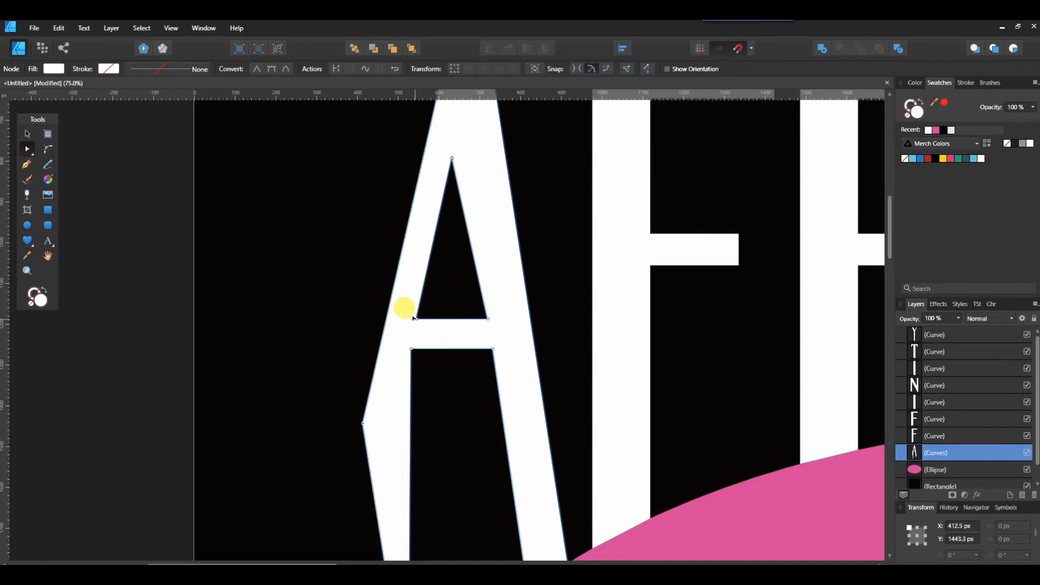
{"action": "scroll", "coordinate": [391, 266], "scroll_direction": "up", "scroll_amount": 2}
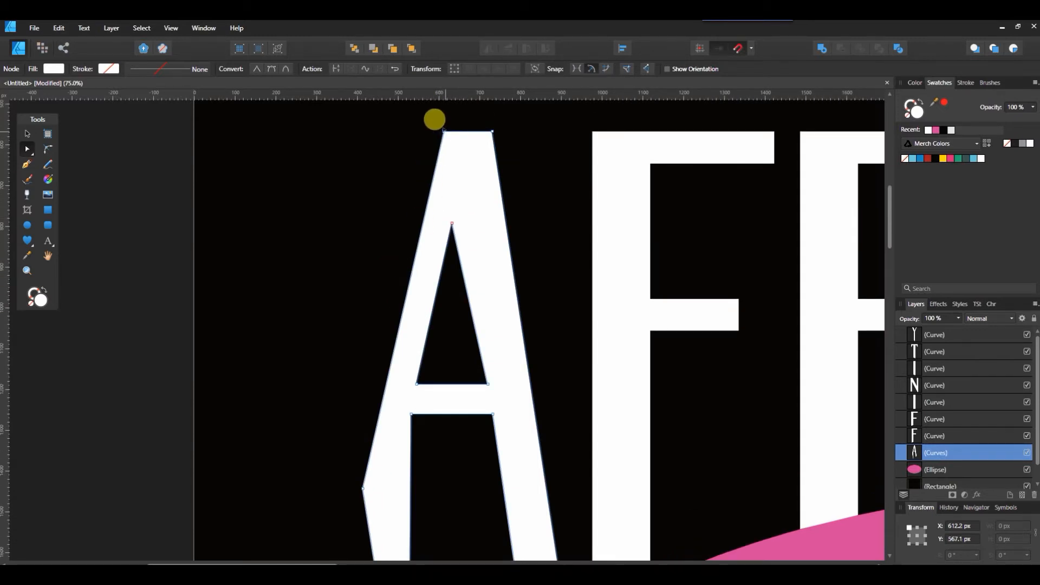
{"action": "left_click_drag", "start_coordinate": [443, 131], "coordinate": [388, 131]}
{"action": "scroll", "coordinate": [398, 205], "scroll_direction": "down", "scroll_amount": 5}
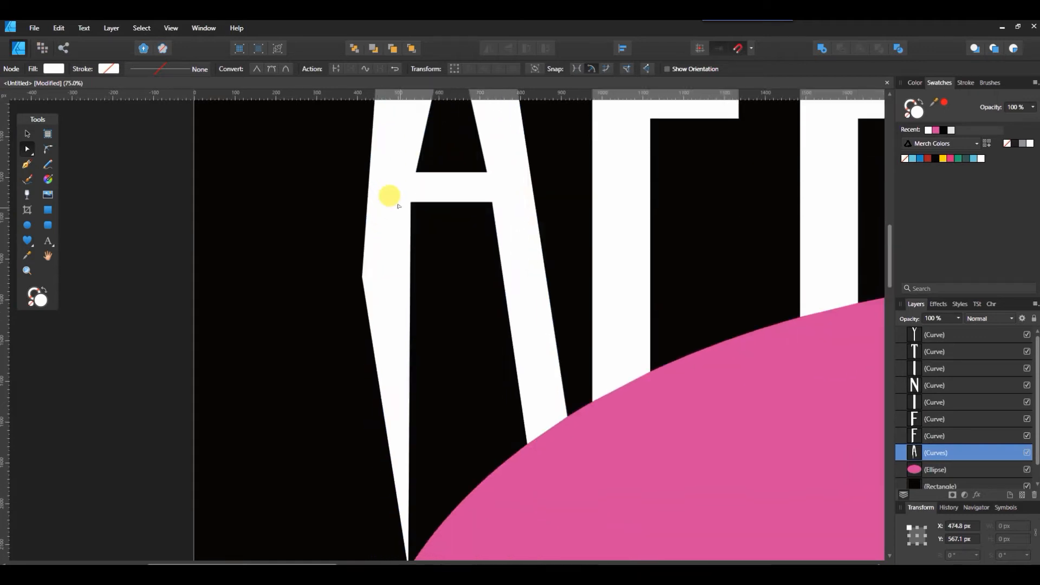
{"action": "left_click_drag", "start_coordinate": [360, 242], "coordinate": [375, 556]}
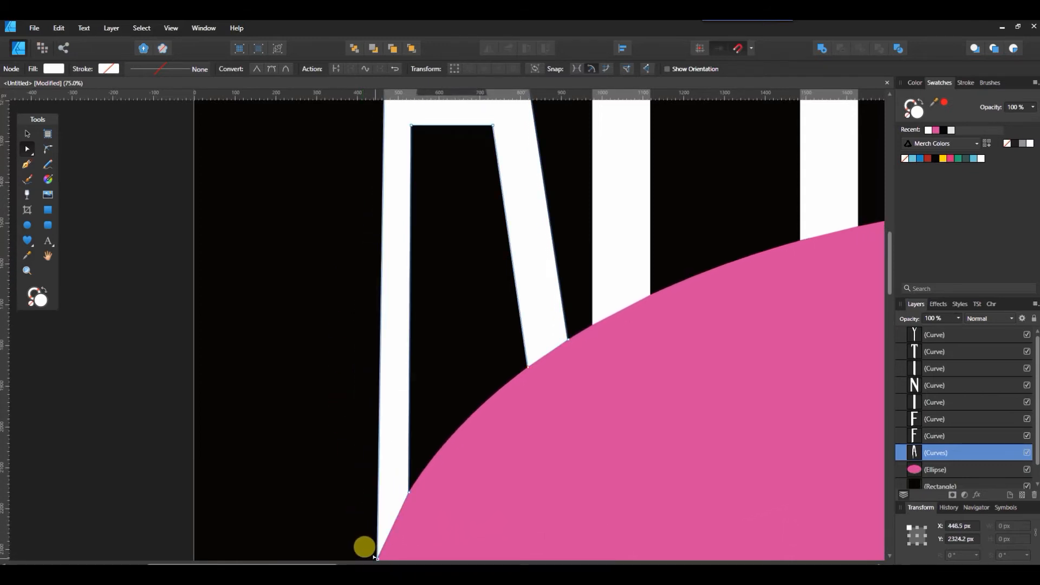
- Move the apex node of the A's inner triangle up and to the left
{"action": "scroll", "coordinate": [332, 450], "scroll_direction": "up", "scroll_amount": 10}
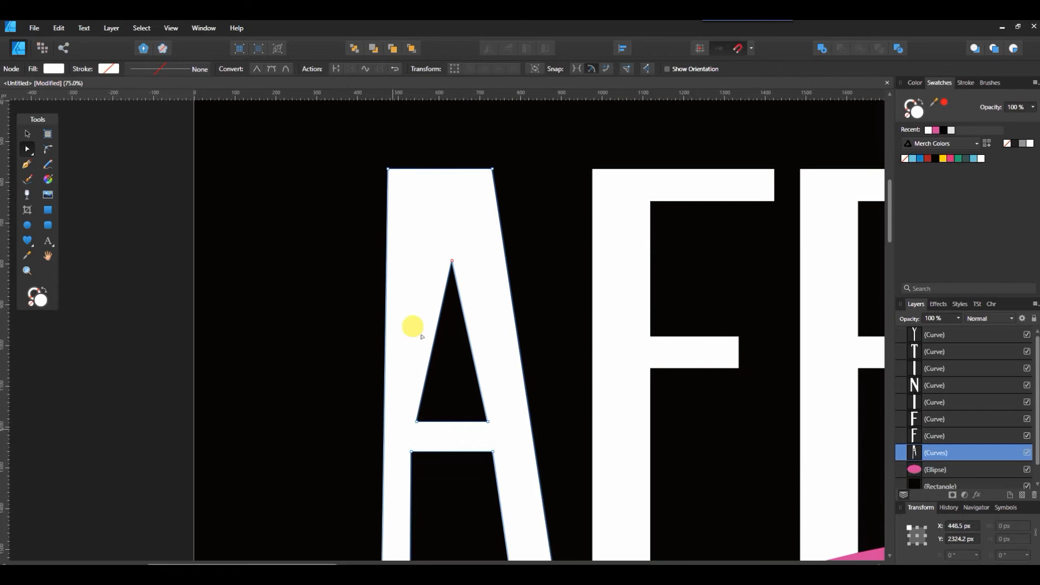
{"action": "left_click_drag", "start_coordinate": [451, 259], "coordinate": [434, 233]}
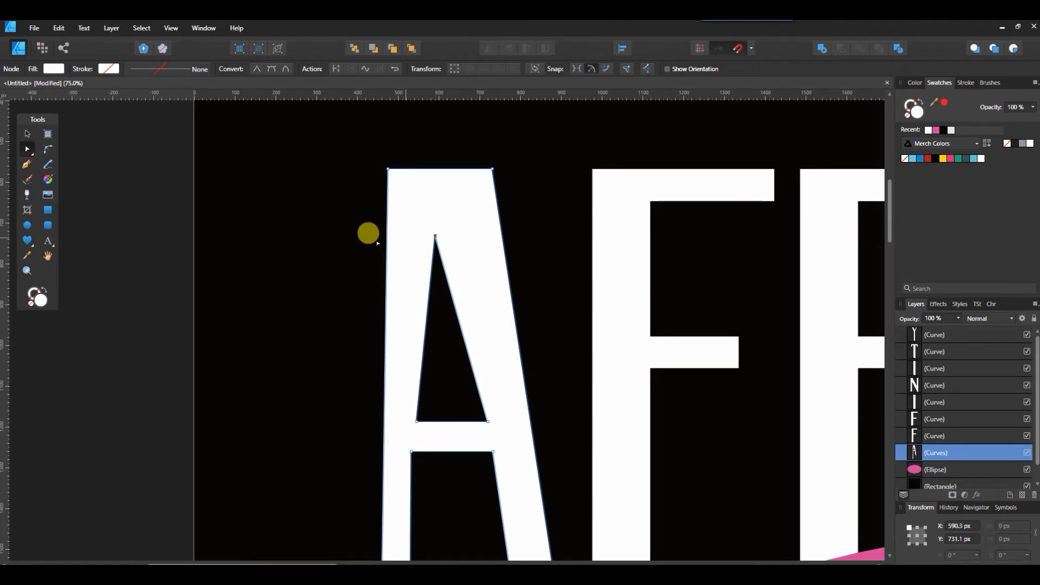
{"action": "scroll", "coordinate": [368, 241], "scroll_direction": "down", "scroll_amount": 5}
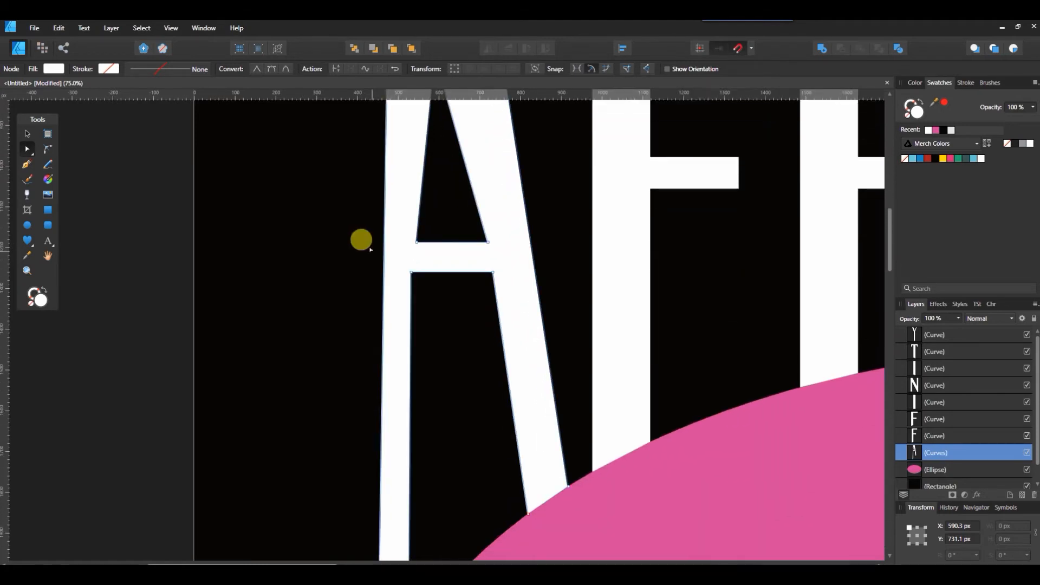
- Nudge the lower-left node of the A's crossbar slightly to the right
{"action": "key", "text": "ctrl+0"}
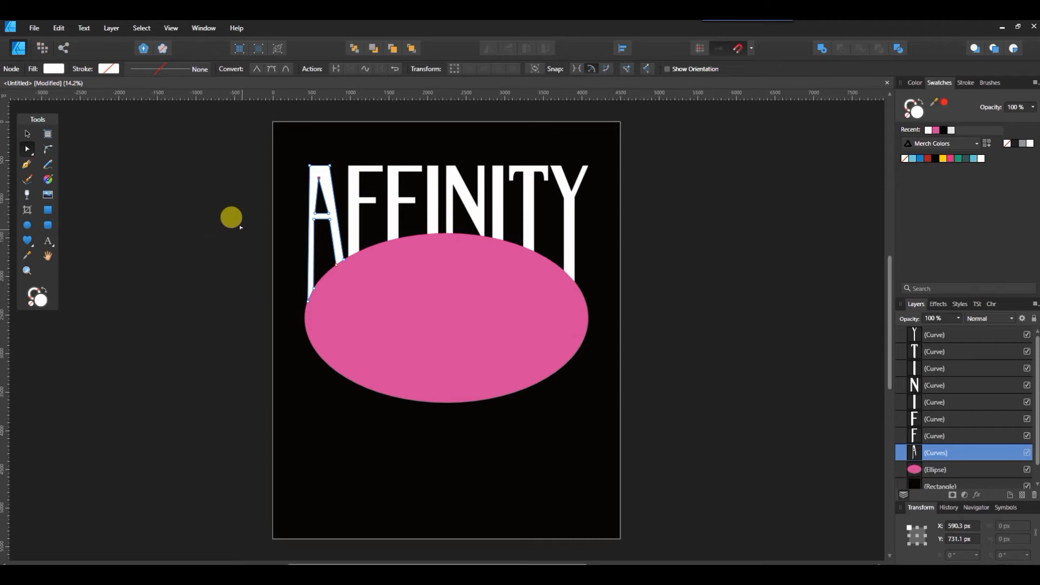
{"action": "key", "text": "ctrl+equal"}
{"action": "key", "text": "ctrl+equal"}
{"action": "scroll", "coordinate": [257, 299], "scroll_direction": "up", "scroll_amount": 5}
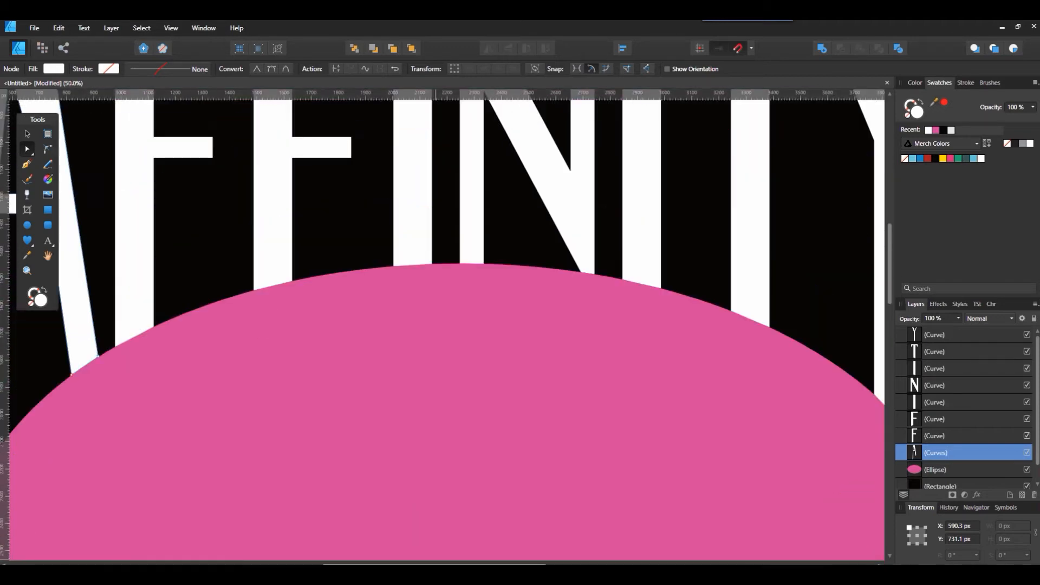
{"action": "scroll", "coordinate": [292, 269], "scroll_direction": "left", "scroll_amount": 5}
{"action": "scroll", "coordinate": [334, 262], "scroll_direction": "up", "scroll_amount": 2}
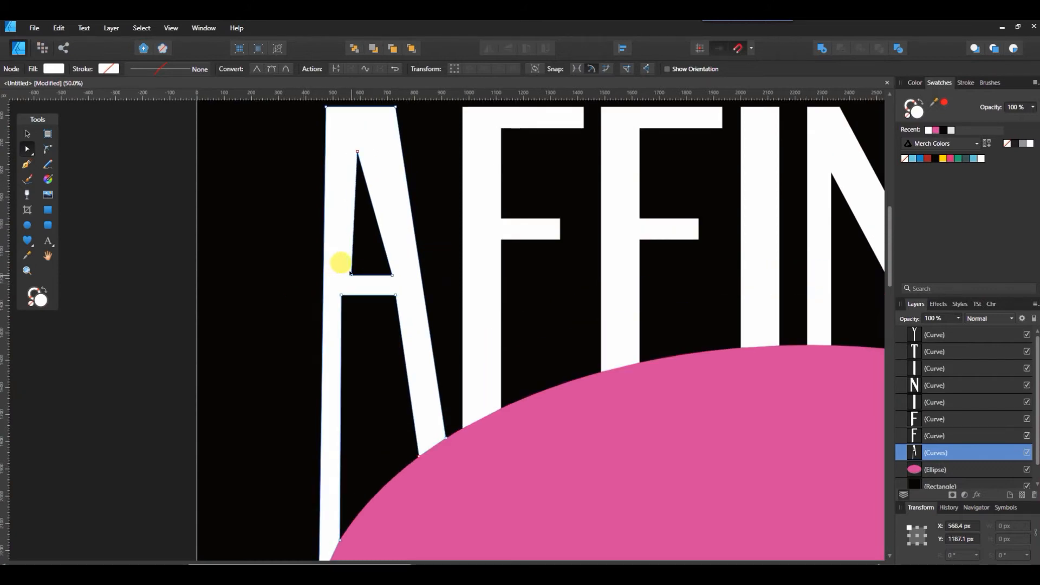
{"action": "left_click_drag", "start_coordinate": [341, 295], "coordinate": [343, 295]}
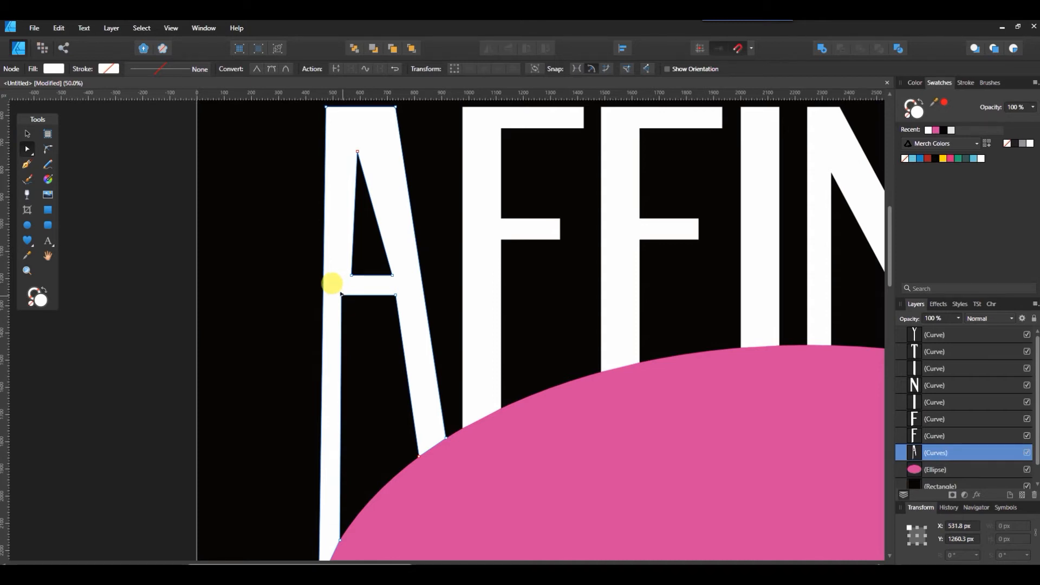
{"action": "left_click_drag", "start_coordinate": [342, 295], "coordinate": [350, 293]}
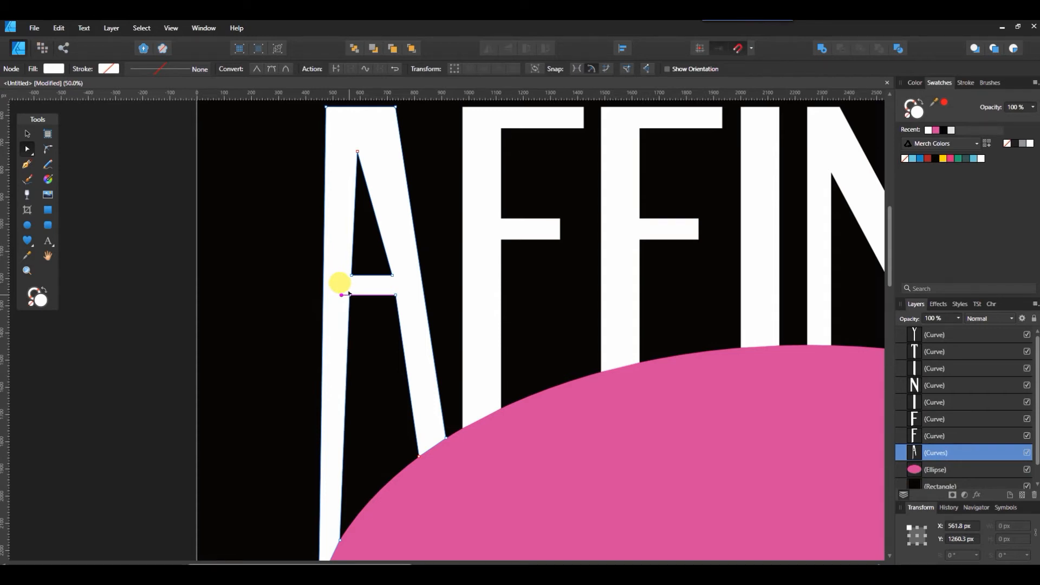
- Nudge the apex node of the A's inner triangle slightly, then fit the page in view
{"action": "key", "text": "ctrl+0"}
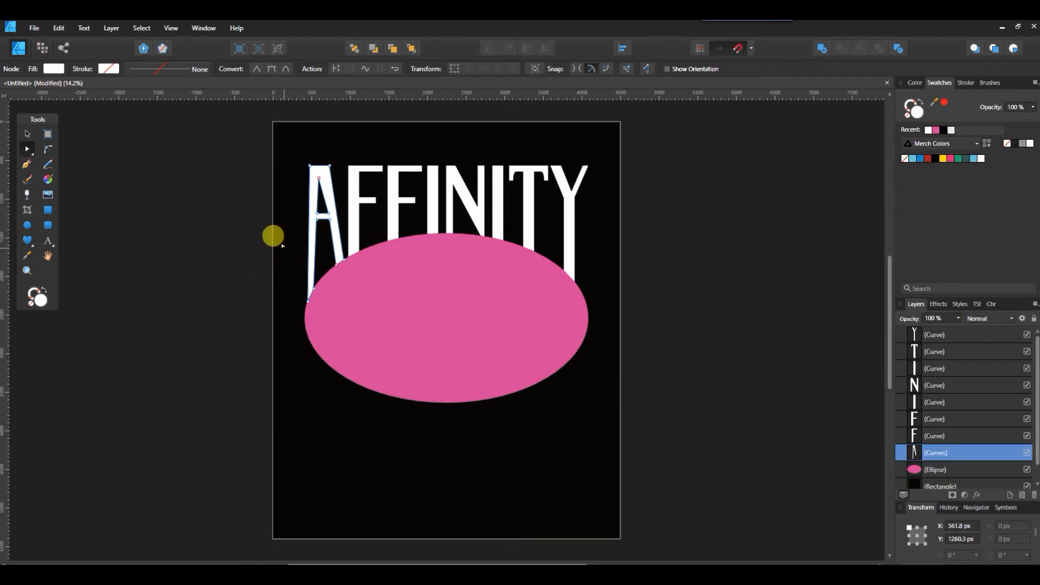
{"action": "scroll", "coordinate": [279, 196], "scroll_direction": "up", "scroll_amount": 2}
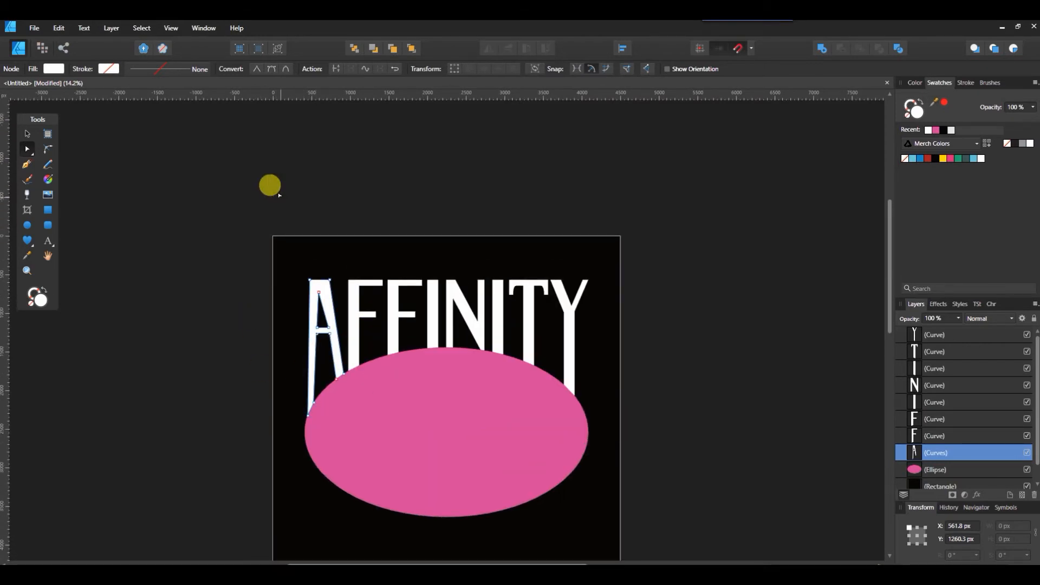
{"action": "key", "text": "ctrl+plus"}
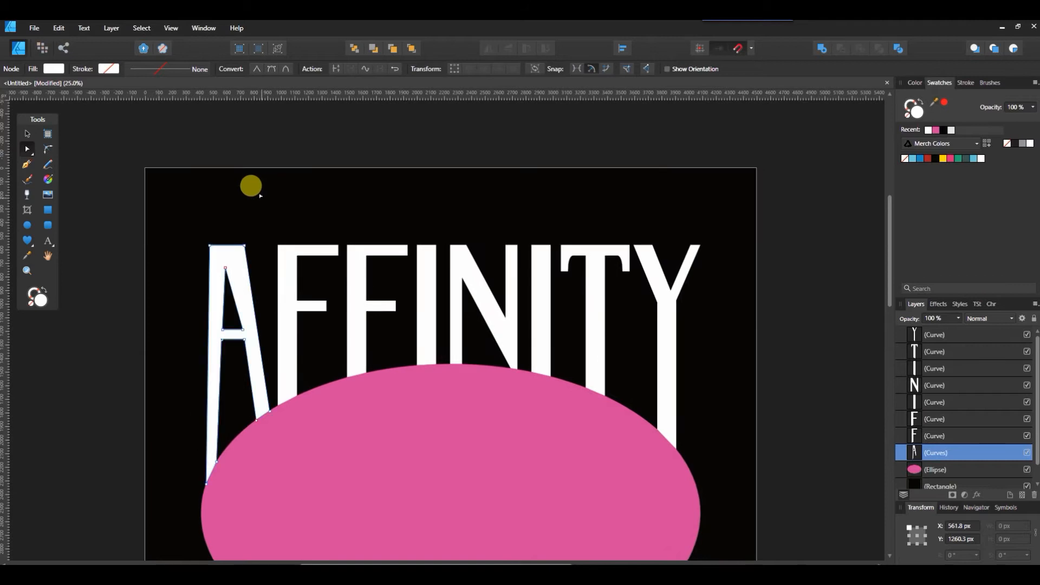
{"action": "left_click", "coordinate": [227, 267]}
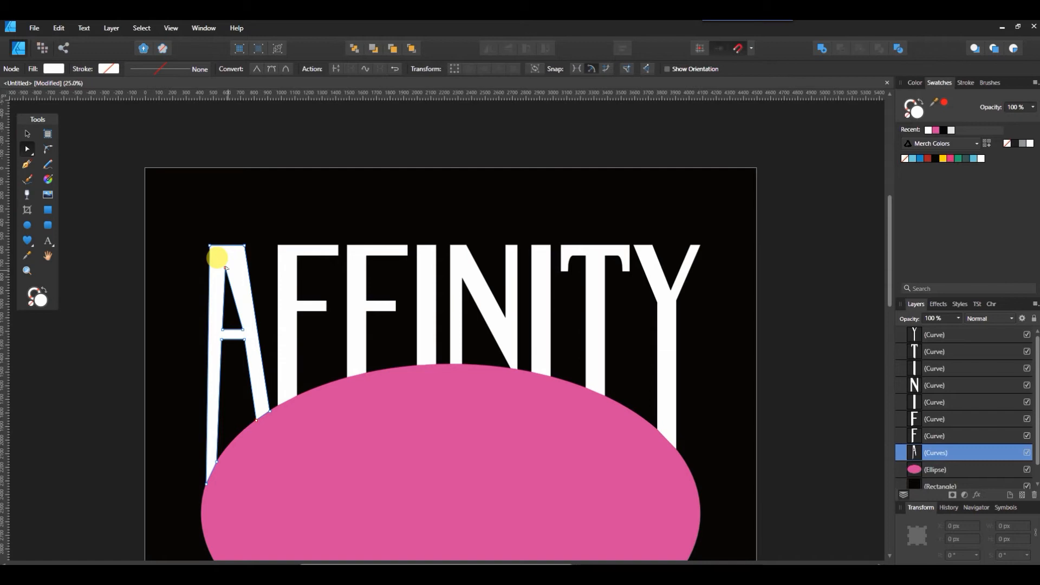
{"action": "left_click", "coordinate": [225, 265]}
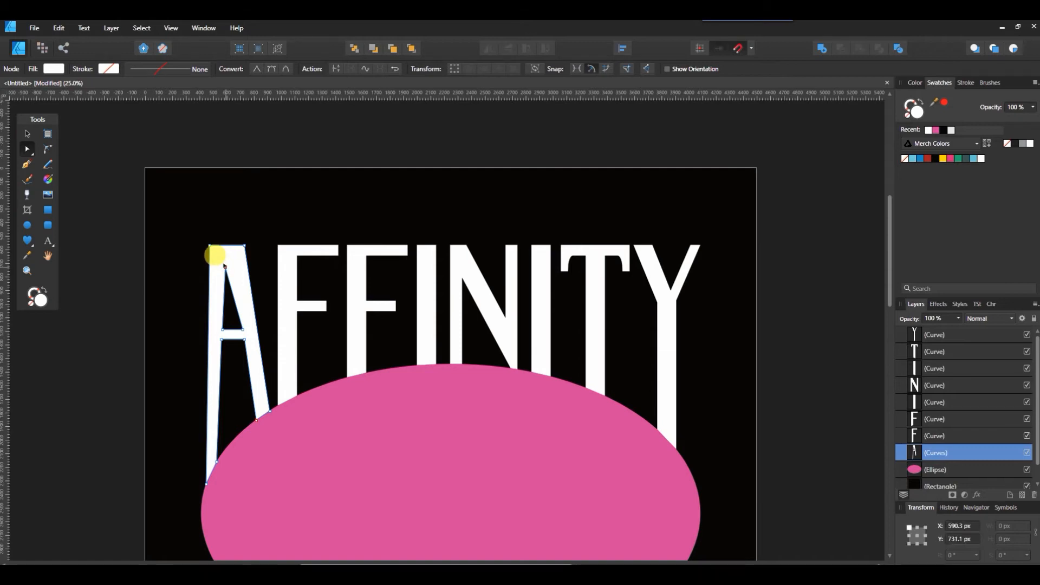
{"action": "left_click_drag", "start_coordinate": [224, 265], "coordinate": [227, 267]}
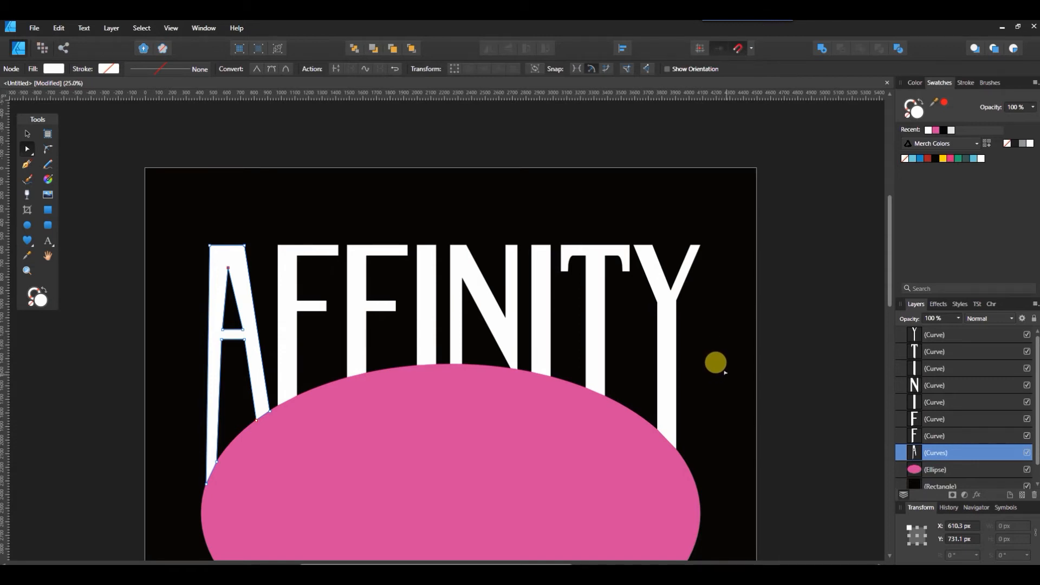
{"action": "key", "text": "ctrl+0"}
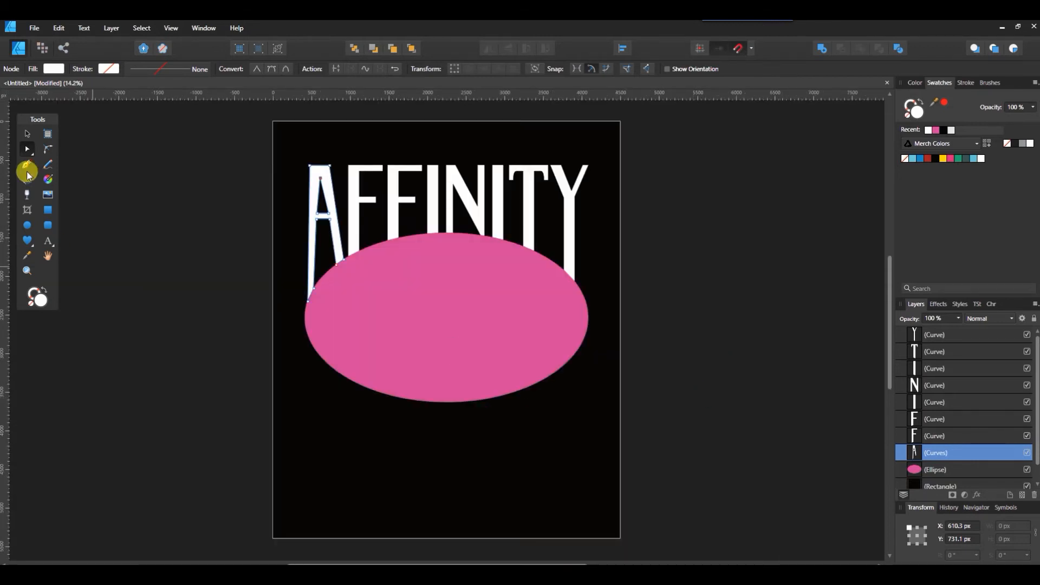
- Switch to the Move tool, select the pink ellipse and shift it slightly
{"action": "left_click", "coordinate": [24, 138]}
{"action": "left_click", "coordinate": [479, 388]}
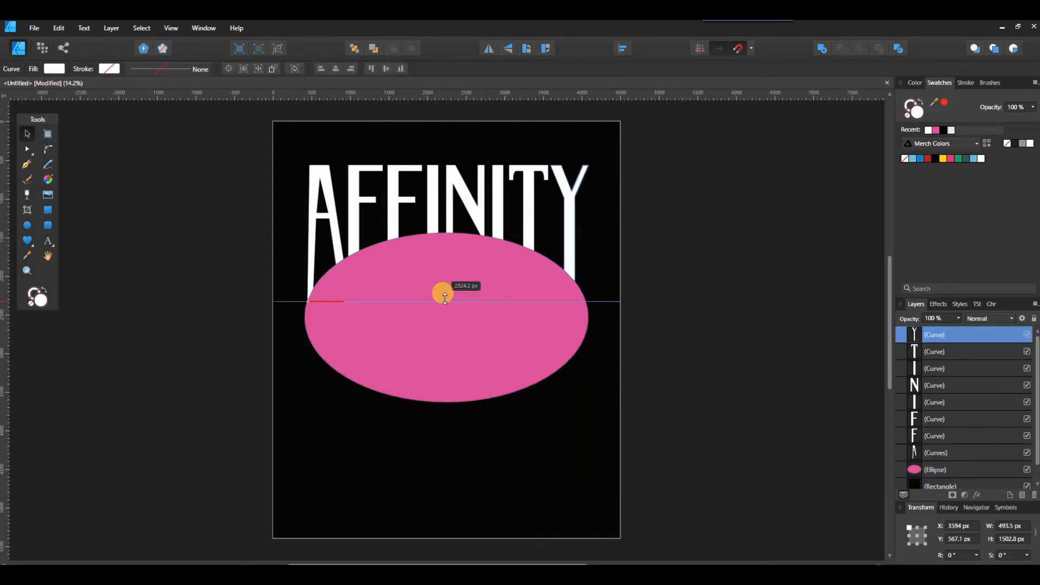
{"action": "left_click_drag", "start_coordinate": [443, 298], "coordinate": [457, 300]}
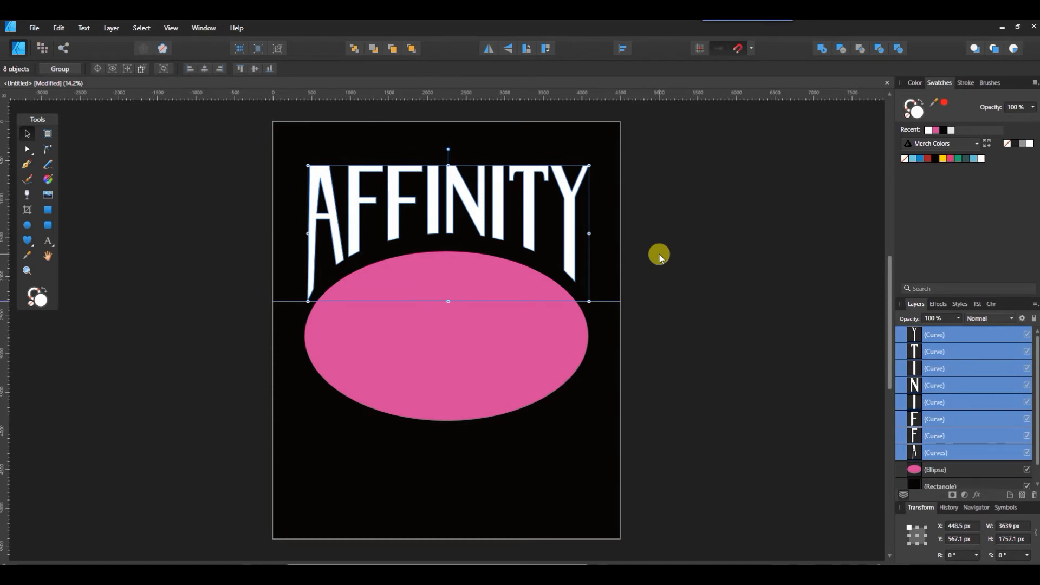
- Select the Y and shift it slightly to the right
{"action": "left_click", "coordinate": [580, 212]}
{"action": "left_click", "coordinate": [572, 211]}
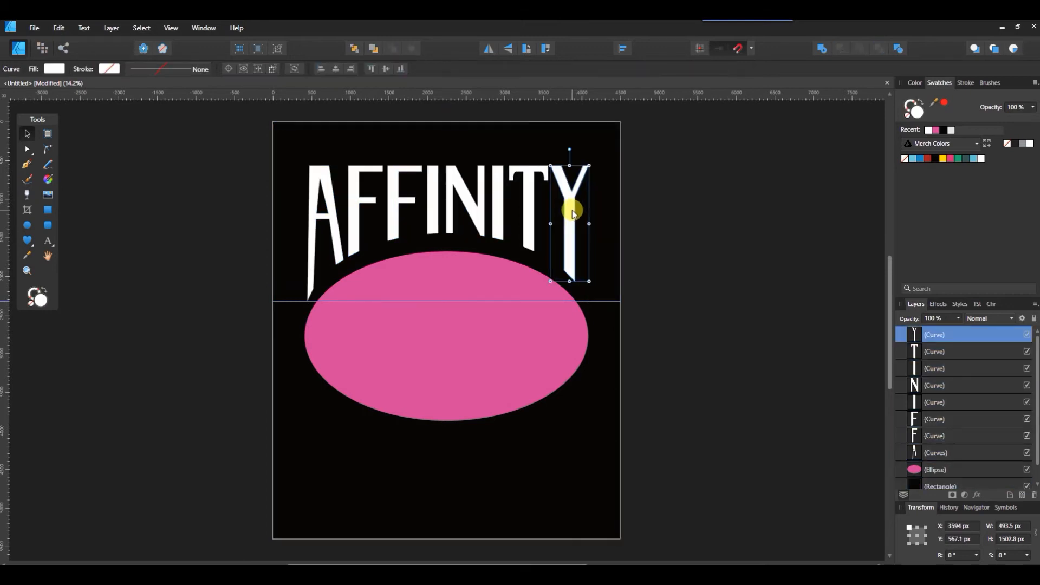
{"action": "left_click_drag", "start_coordinate": [573, 212], "coordinate": [579, 214]}
{"action": "key", "text": "Left"}
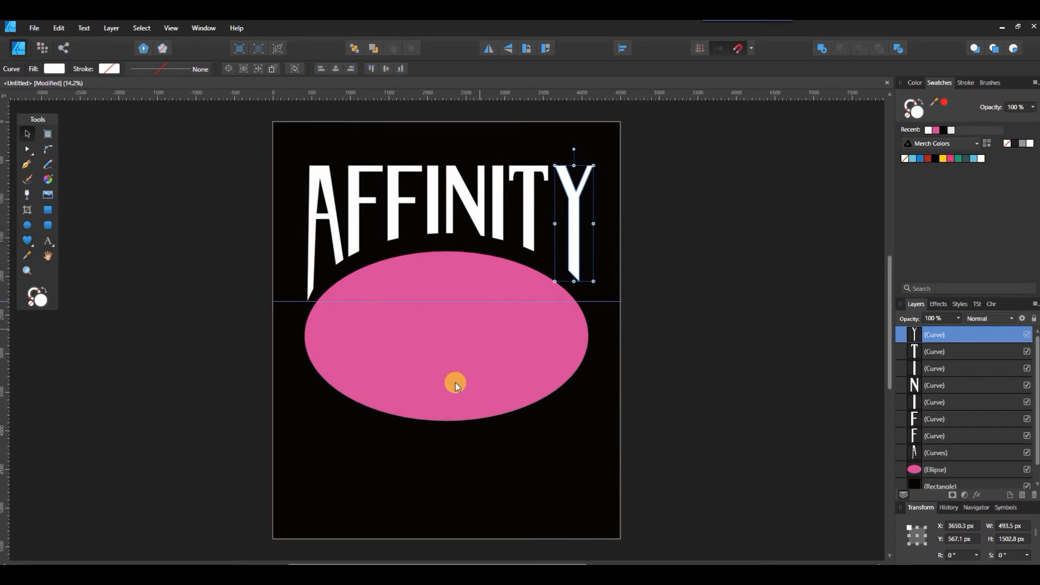
- Move the pink ellipse back up so its top edge meets the letters
{"action": "left_click", "coordinate": [464, 367]}
{"action": "left_click_drag", "start_coordinate": [464, 366], "coordinate": [460, 346]}
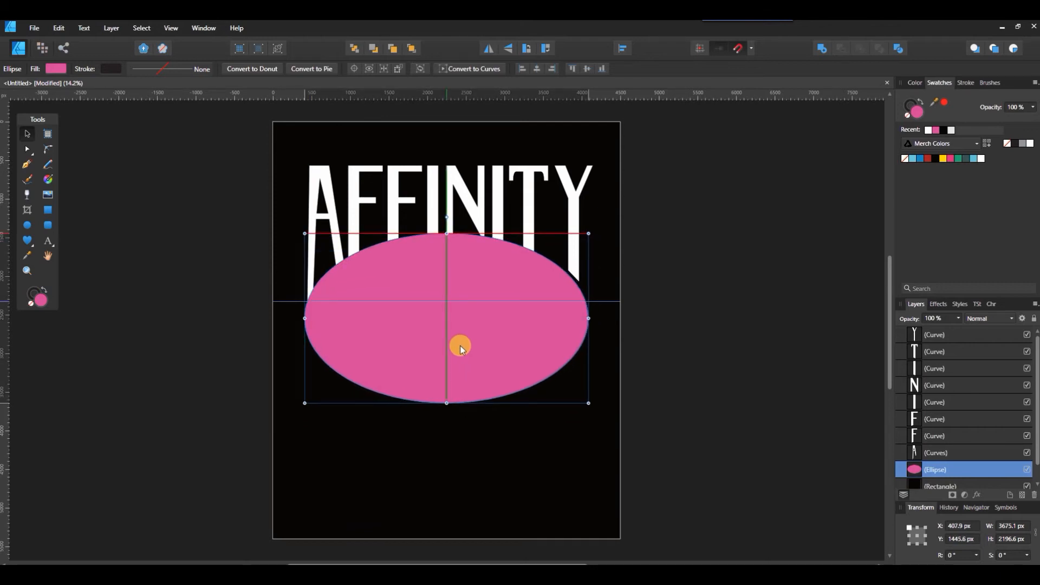
- Select the Y and drag its bottom node down to meet the pink ellipse's curved edge, then fit the page in view
{"action": "left_click", "coordinate": [571, 222]}
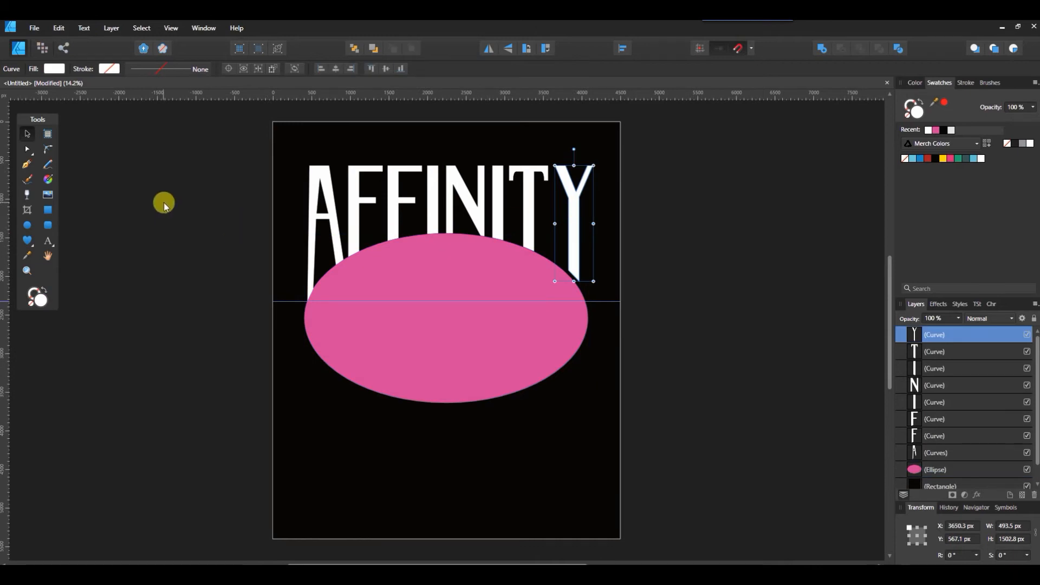
{"action": "left_click", "coordinate": [27, 149]}
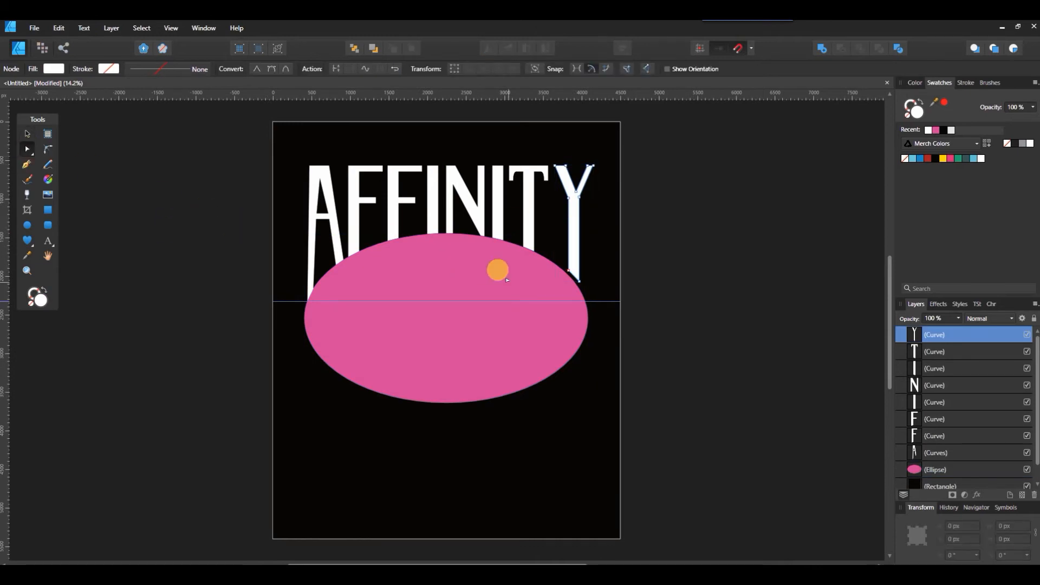
{"action": "key", "text": "ctrl+plus"}
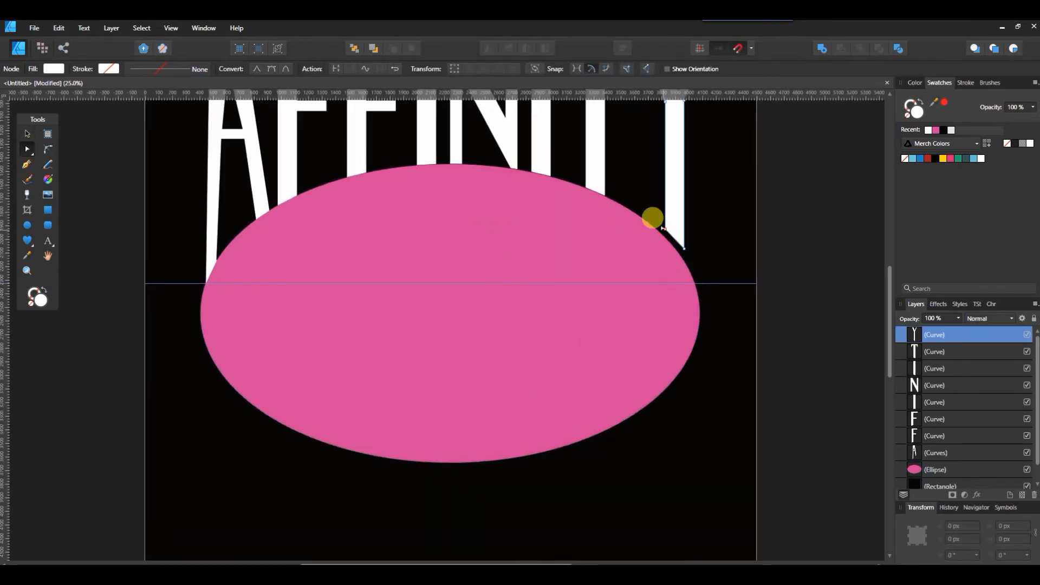
{"action": "left_click_drag", "start_coordinate": [662, 226], "coordinate": [682, 246]}
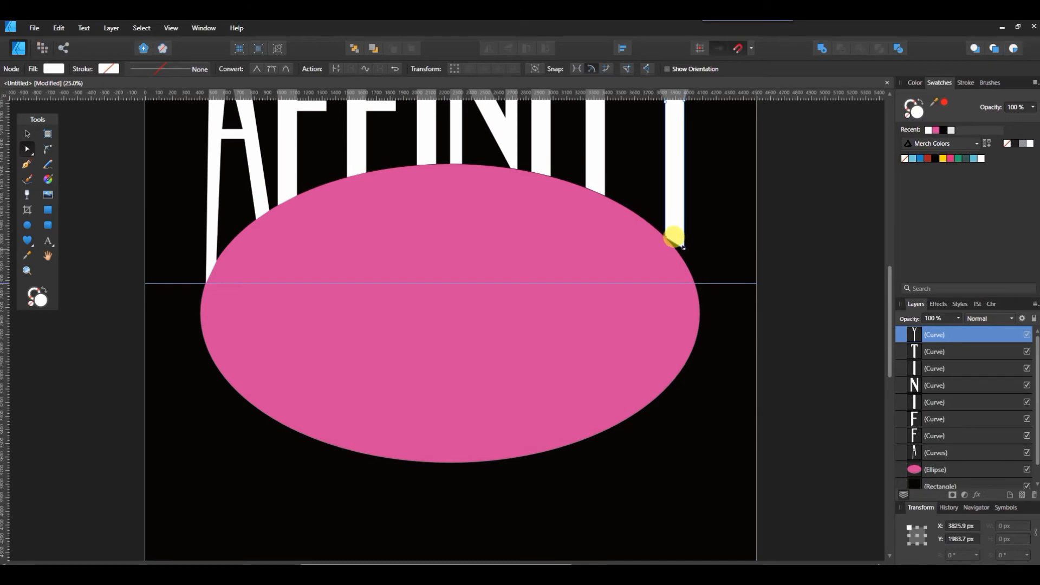
{"action": "left_click", "coordinate": [681, 248]}
{"action": "left_click_drag", "start_coordinate": [681, 250], "coordinate": [754, 254]}
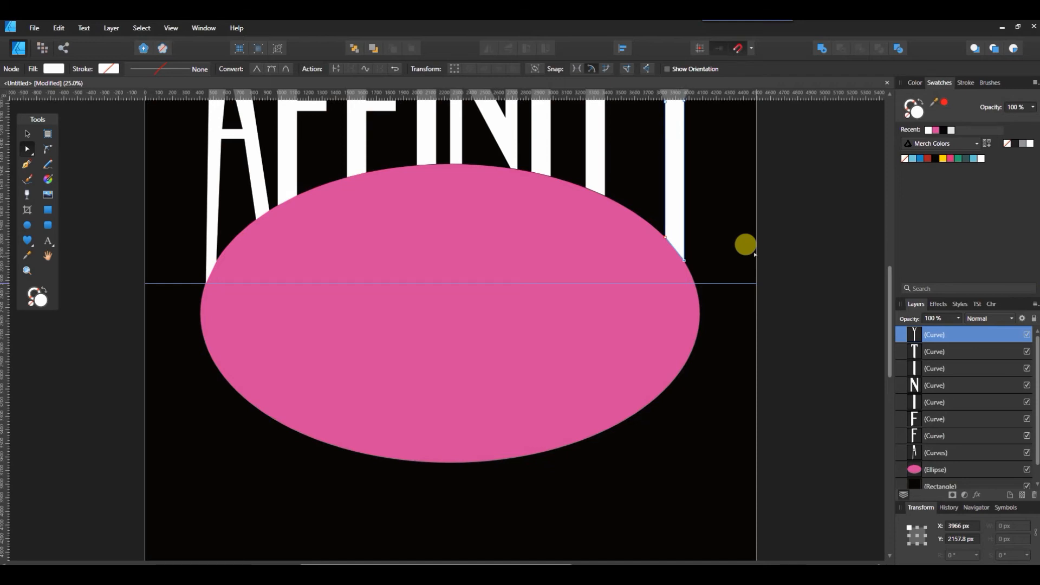
{"action": "key", "text": "ctrl+0"}
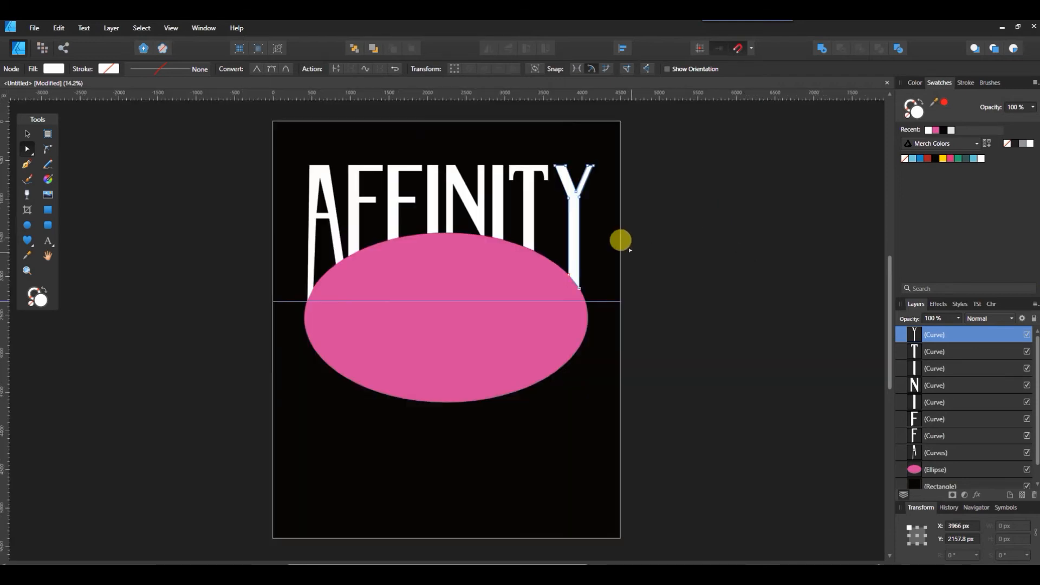
- Select the pink ellipse and hide it
{"action": "left_click", "coordinate": [27, 133]}
{"action": "left_click_drag", "start_coordinate": [598, 302], "coordinate": [608, 110]}
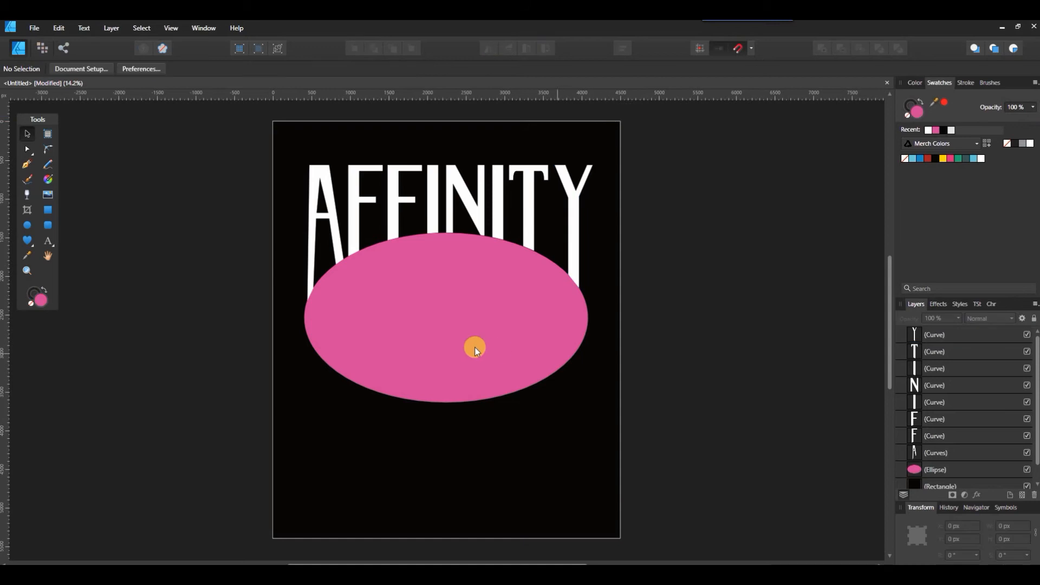
{"action": "left_click", "coordinate": [463, 342]}
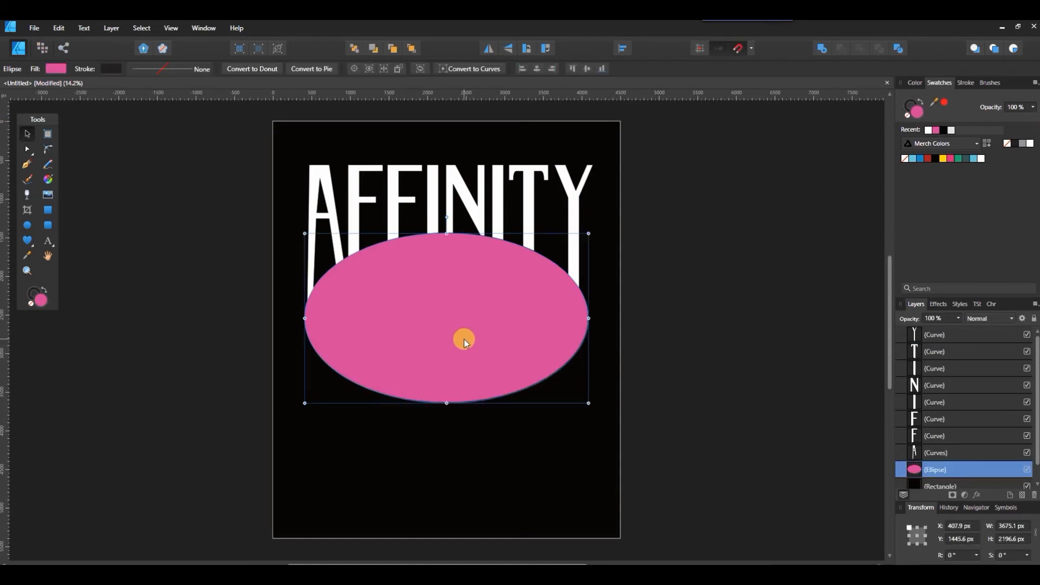
{"action": "left_click", "coordinate": [1026, 469]}
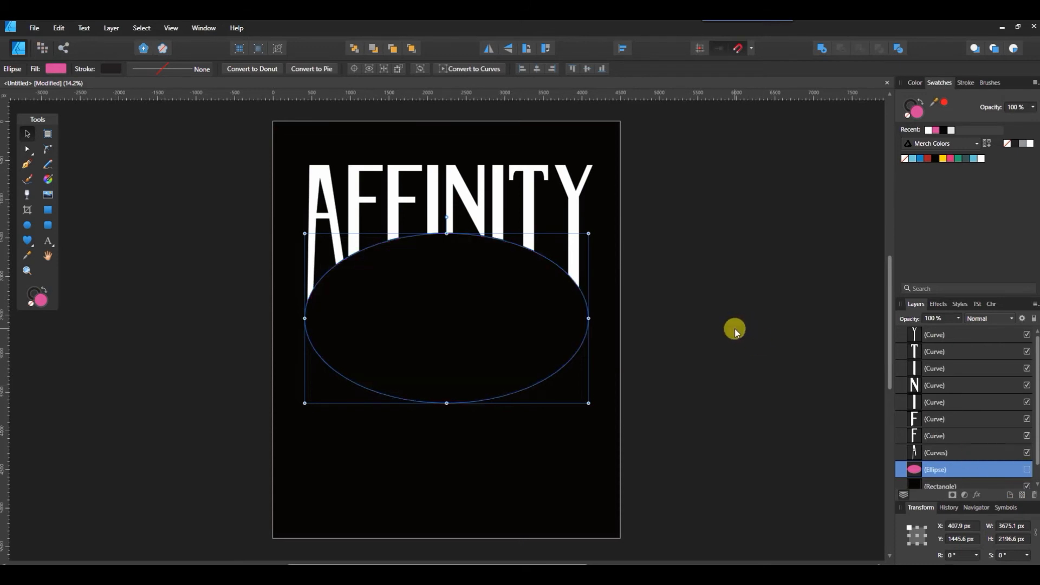
{"action": "left_click", "coordinate": [735, 329]}
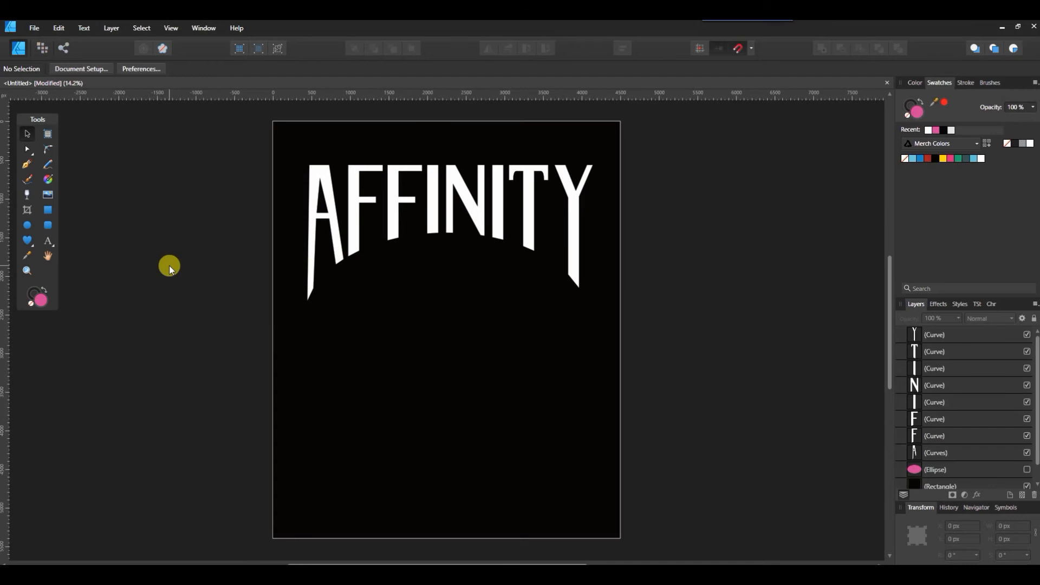
{"action": "left_click", "coordinate": [27, 224]}
{"action": "left_click_drag", "start_coordinate": [364, 325], "coordinate": [535, 499]}
{"action": "key", "text": "t"}
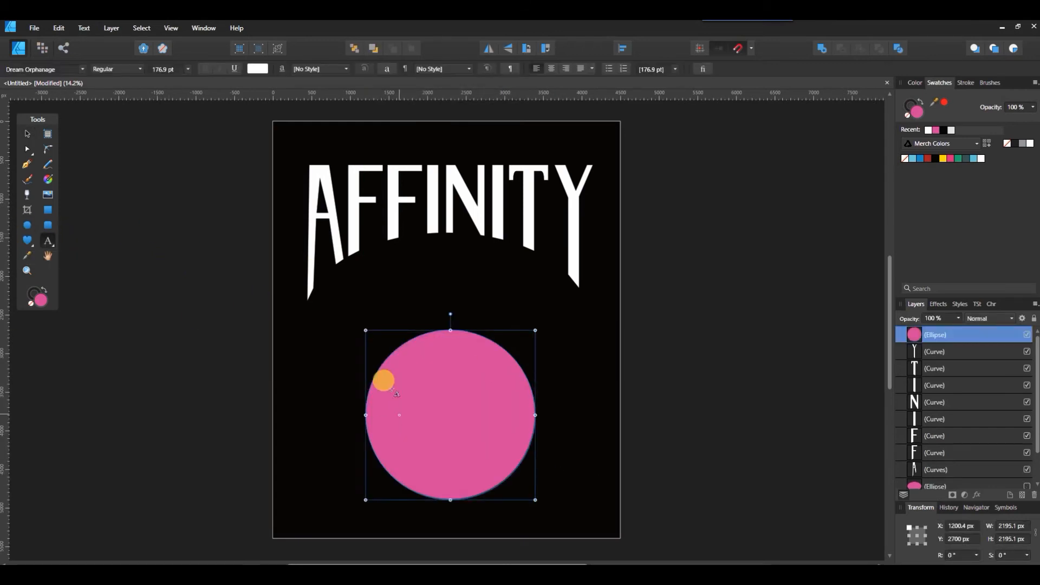
{"action": "left_click", "coordinate": [367, 373]}
{"action": "type", "text": "AFFINI"}
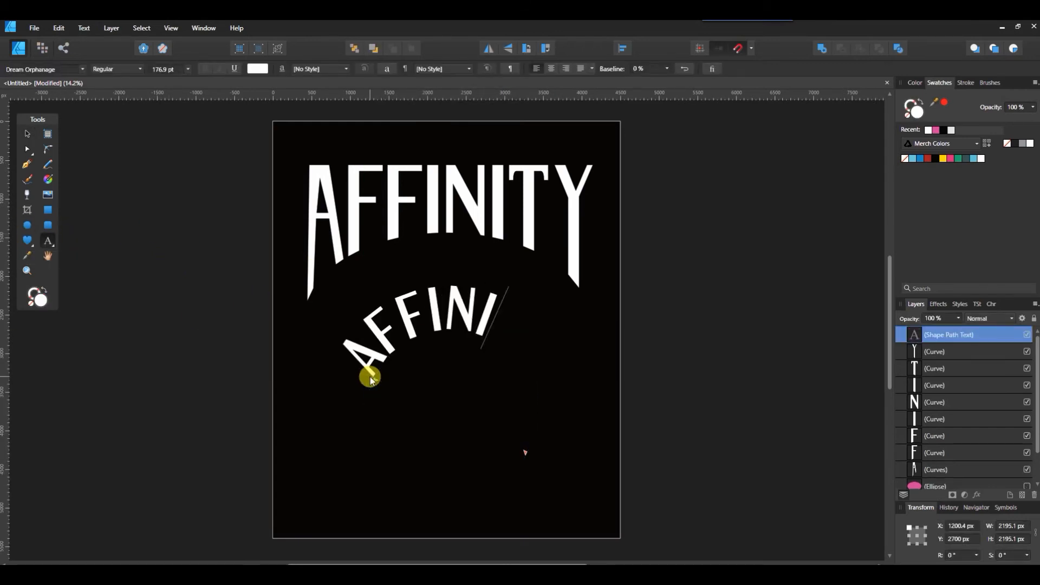
{"action": "type", "text": "TY"}
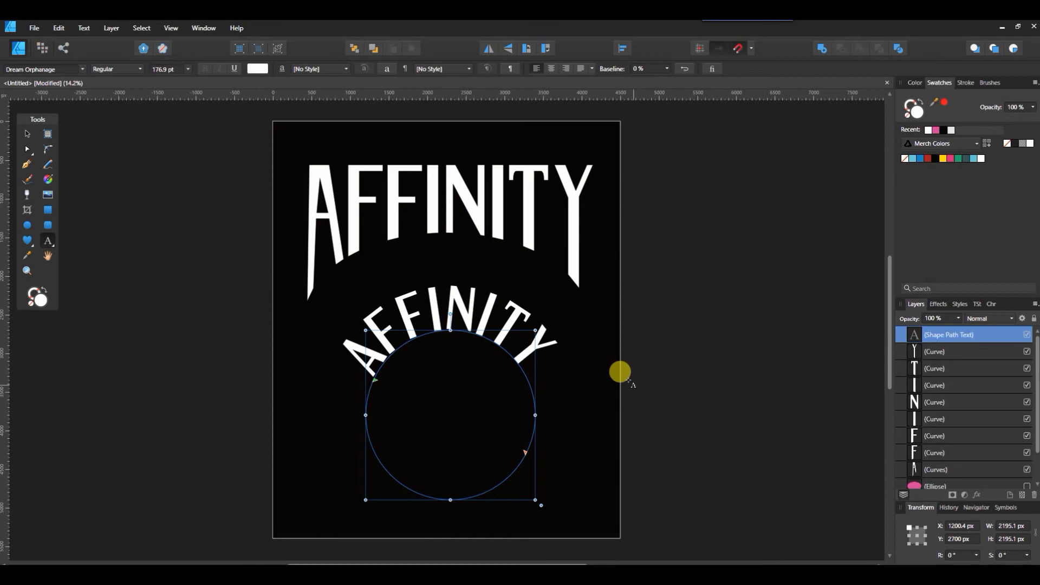
{"action": "left_click", "coordinate": [955, 333]}
{"action": "left_click", "coordinate": [952, 350]}
{"action": "left_click", "coordinate": [954, 334]}
{"action": "key", "text": "Delete"}
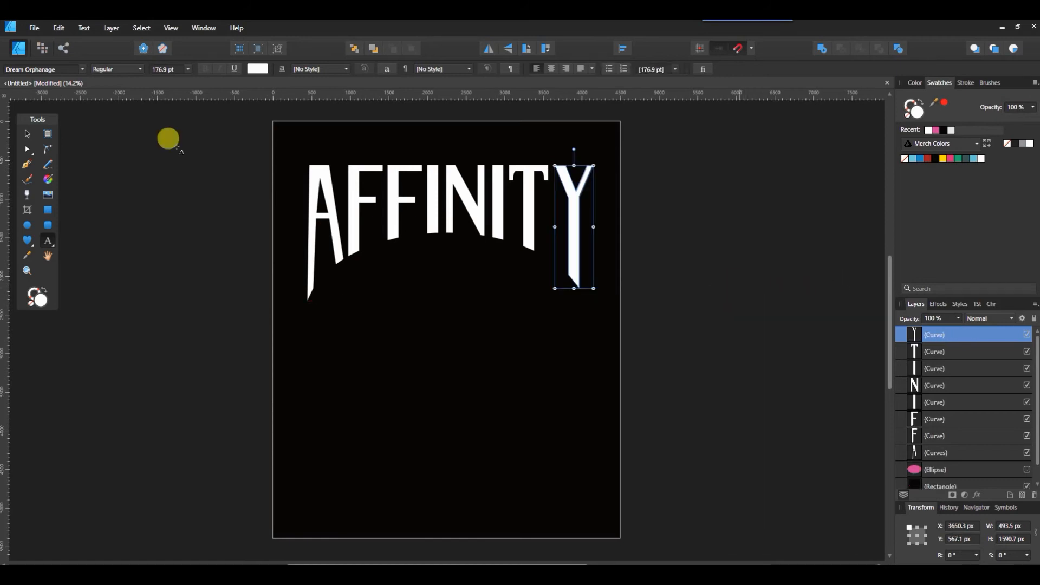
- Select all the letter curves, combine them with Add, and move the merged text slightly up
{"action": "left_click", "coordinate": [27, 133]}
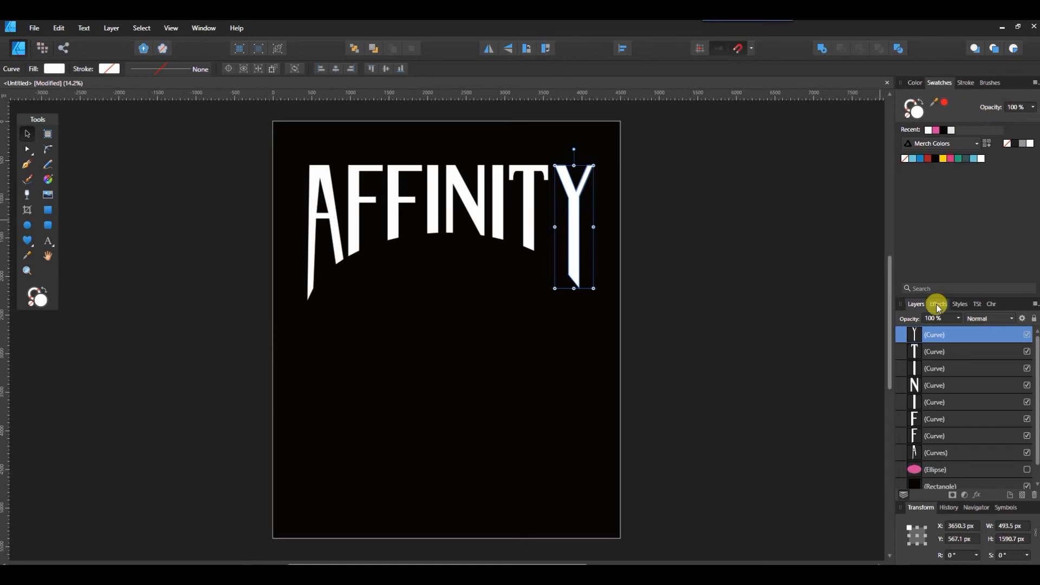
{"action": "left_click", "coordinate": [942, 453], "text": "shift"}
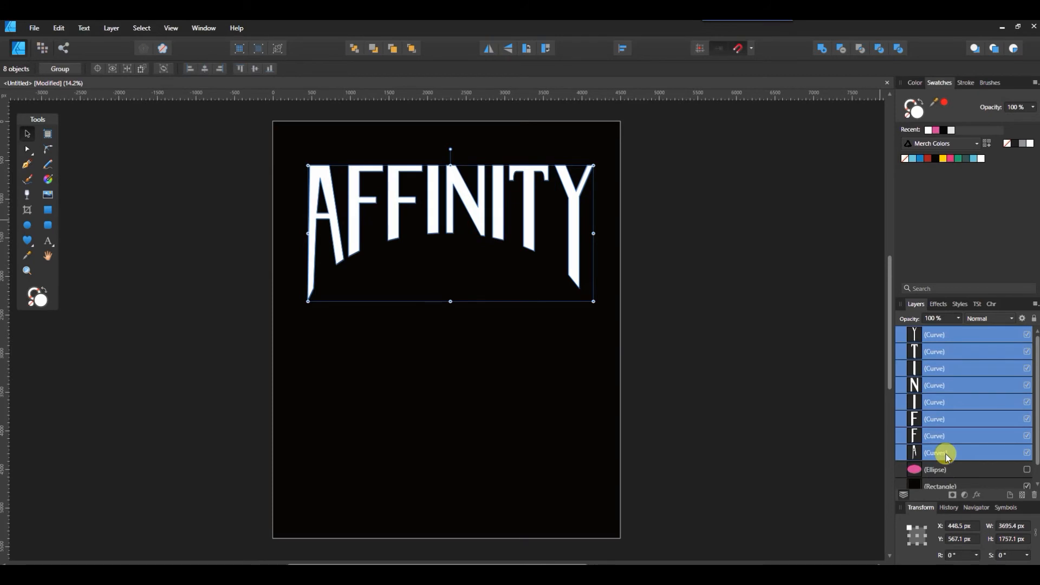
{"action": "left_click", "coordinate": [824, 50]}
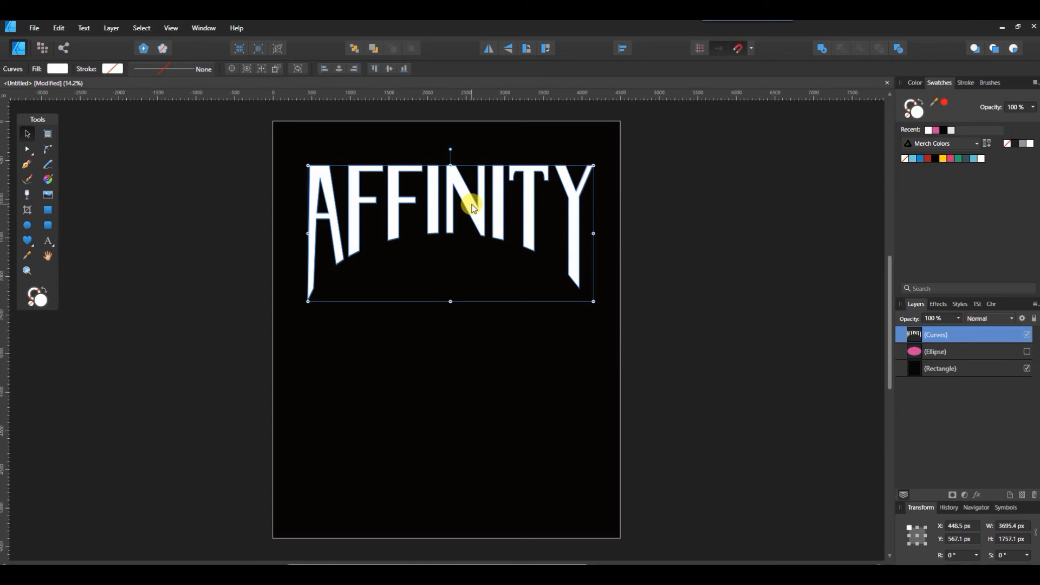
{"action": "left_click_drag", "start_coordinate": [472, 207], "coordinate": [466, 187]}
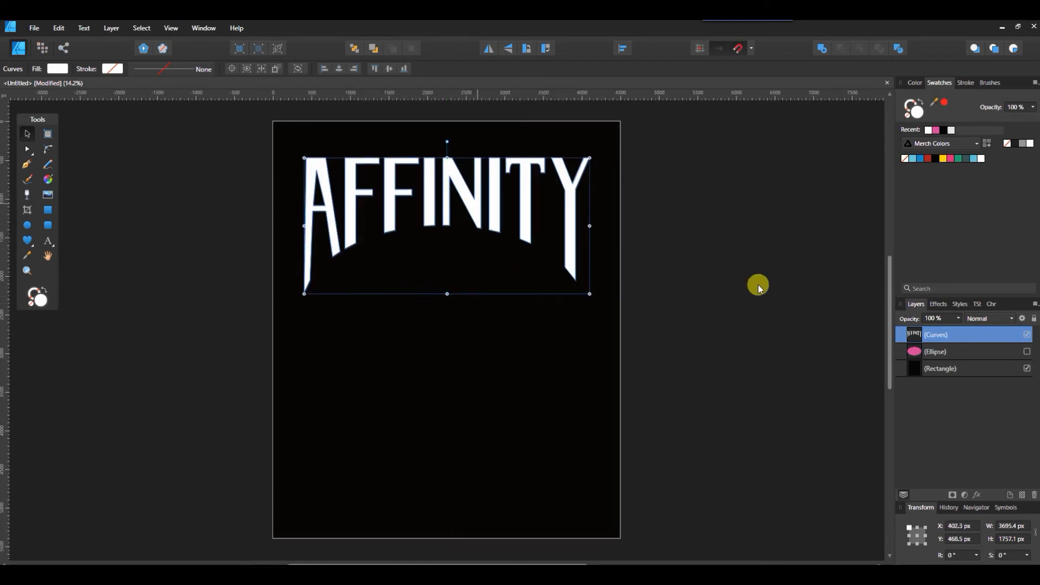
- Set the merged text's stroke width to 7 pt
{"action": "left_click", "coordinate": [965, 82]}
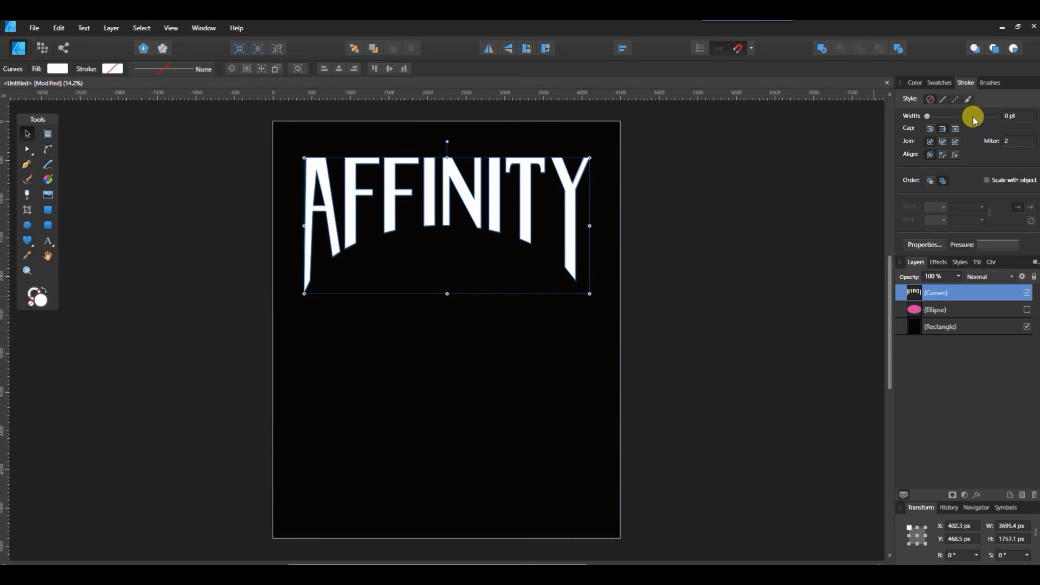
{"action": "left_click", "coordinate": [1008, 116]}
{"action": "type", "text": "7"}
{"action": "key", "text": "Return"}
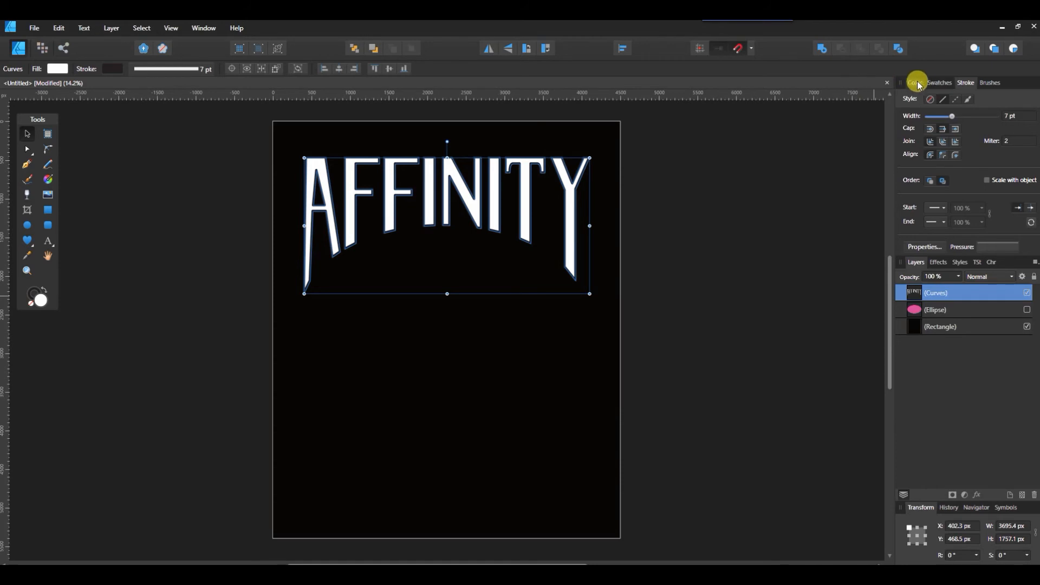
- Try filling the text with yellow, then undo it
{"action": "left_click", "coordinate": [940, 82]}
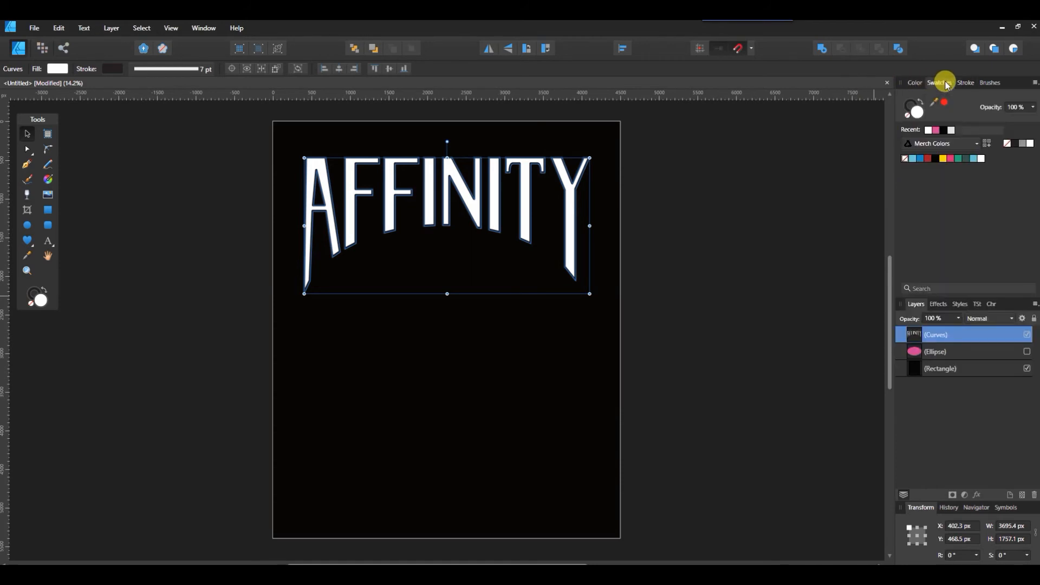
{"action": "left_click", "coordinate": [943, 158]}
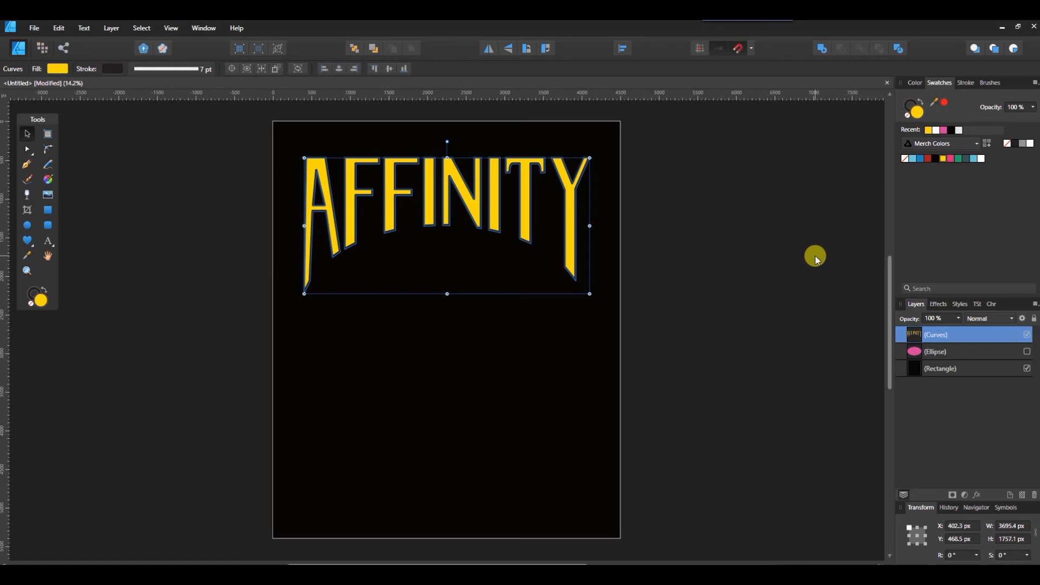
{"action": "key", "text": "ctrl+z"}
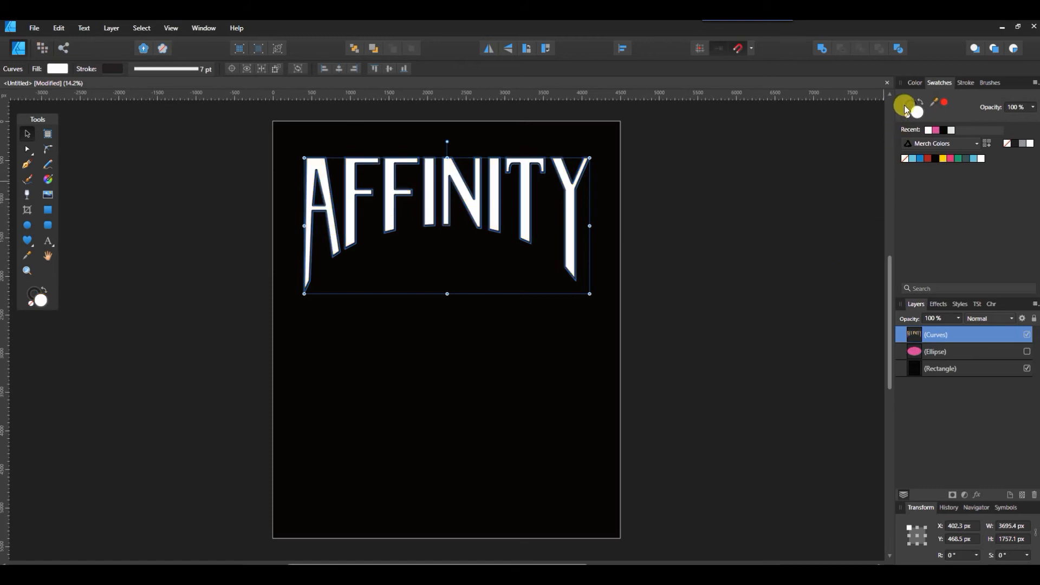
- Set the text's stroke colour to yellow
{"action": "left_click", "coordinate": [905, 107]}
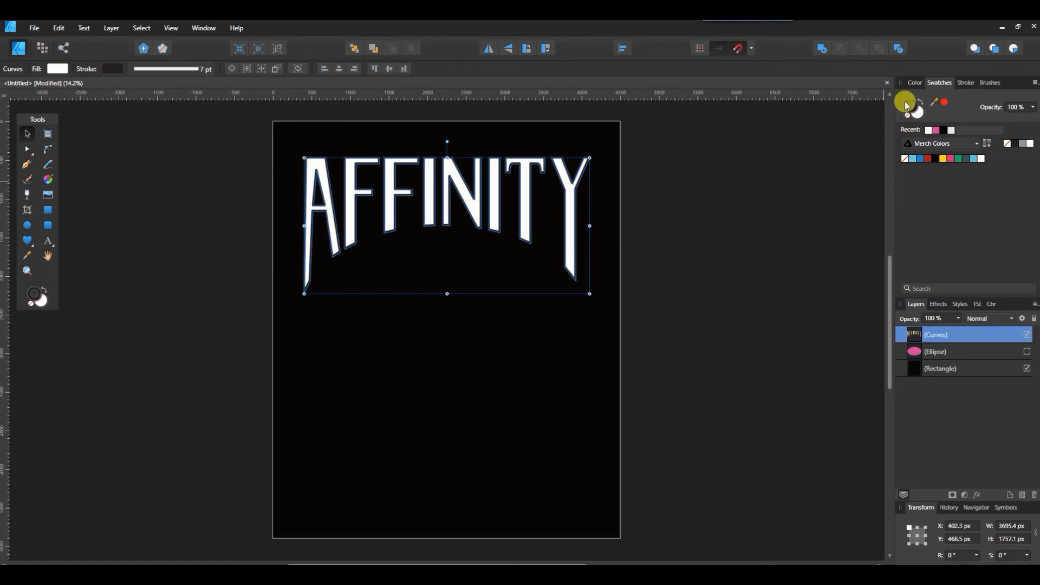
{"action": "left_click", "coordinate": [943, 158]}
{"action": "left_click", "coordinate": [845, 226]}
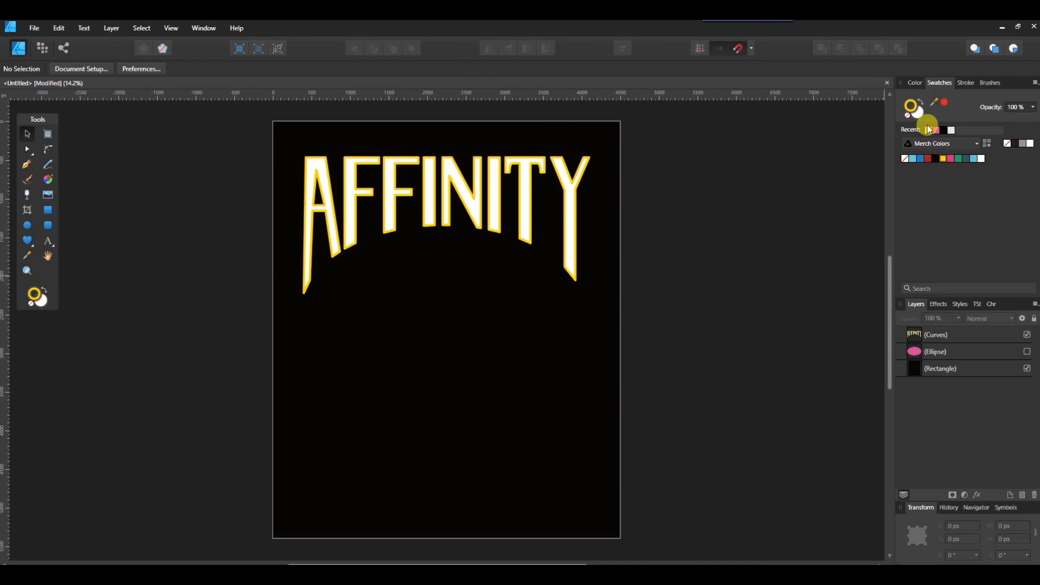
- Change the text's stroke colour to pink
{"action": "left_click", "coordinate": [936, 337]}
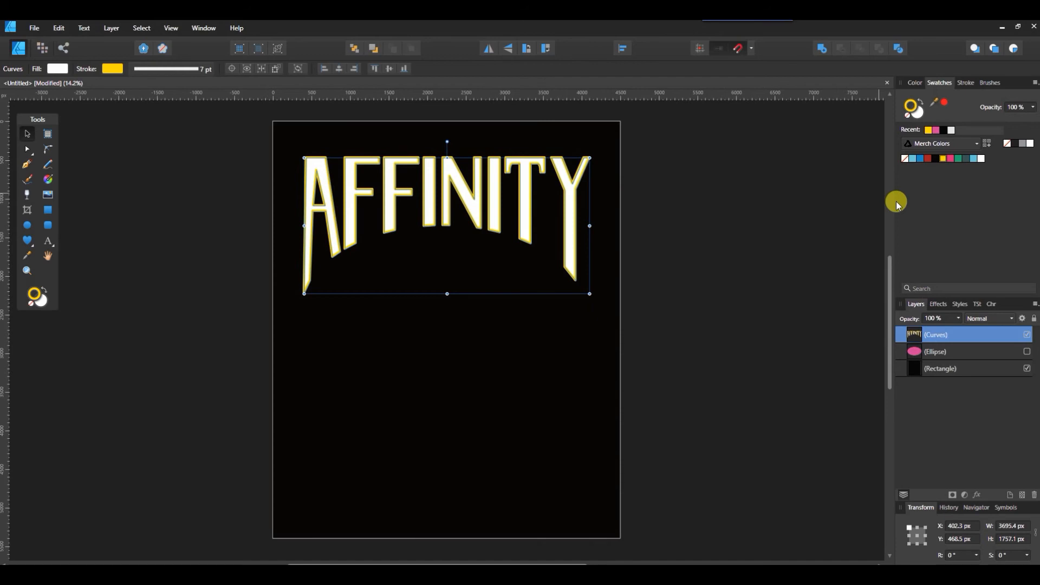
{"action": "left_click", "coordinate": [935, 129]}
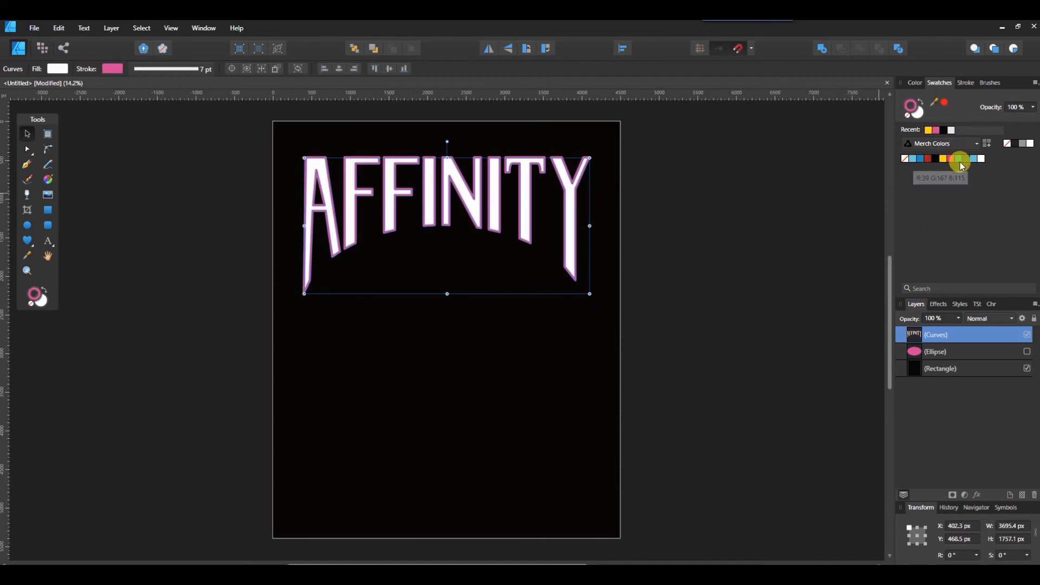
{"action": "left_click", "coordinate": [854, 229]}
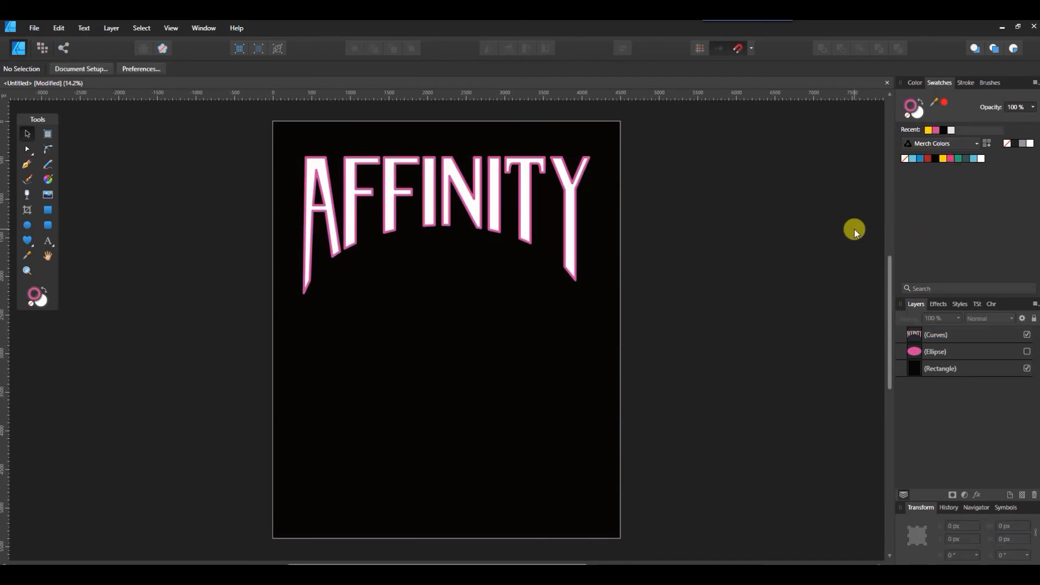
- Change the text's stroke colour to the blue swatch R:11 G:137 B:195
{"action": "left_click", "coordinate": [966, 334]}
{"action": "left_click", "coordinate": [919, 160]}
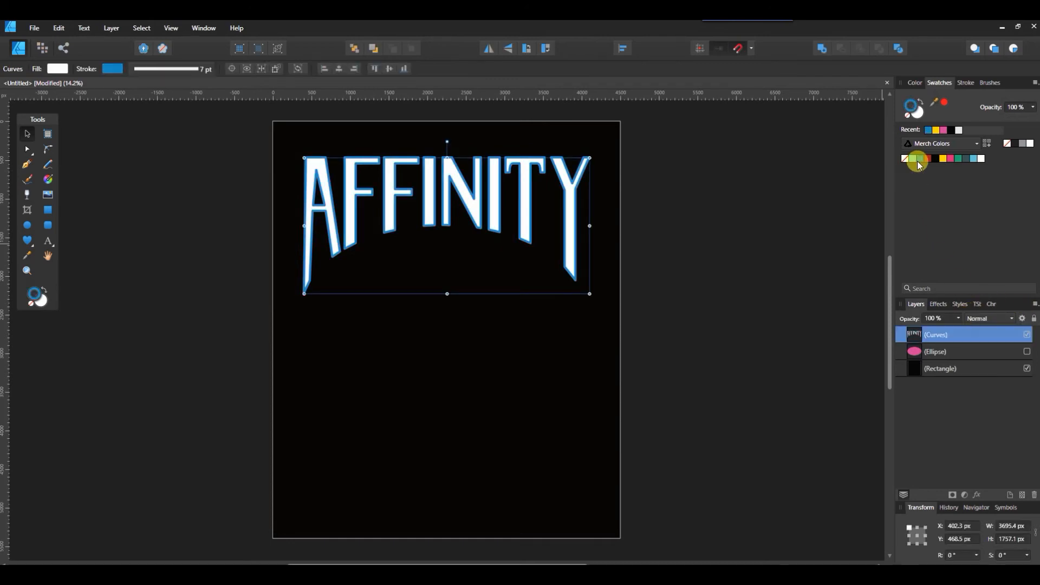
{"action": "left_click", "coordinate": [915, 159]}
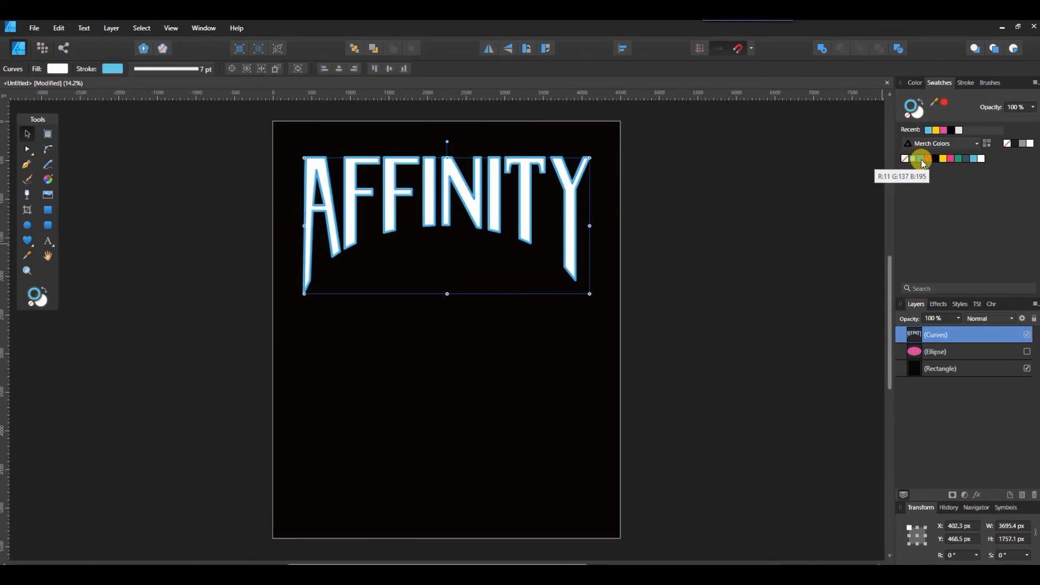
{"action": "left_click", "coordinate": [923, 161]}
{"action": "left_click", "coordinate": [800, 322]}
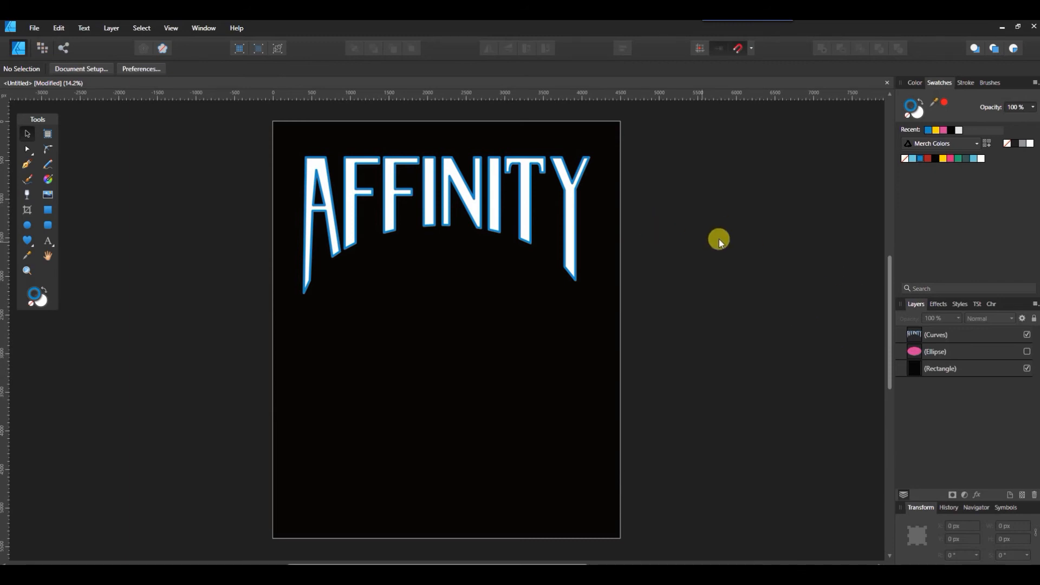
- Expand the text's stroke into a separate curve
{"action": "left_click", "coordinate": [526, 186]}
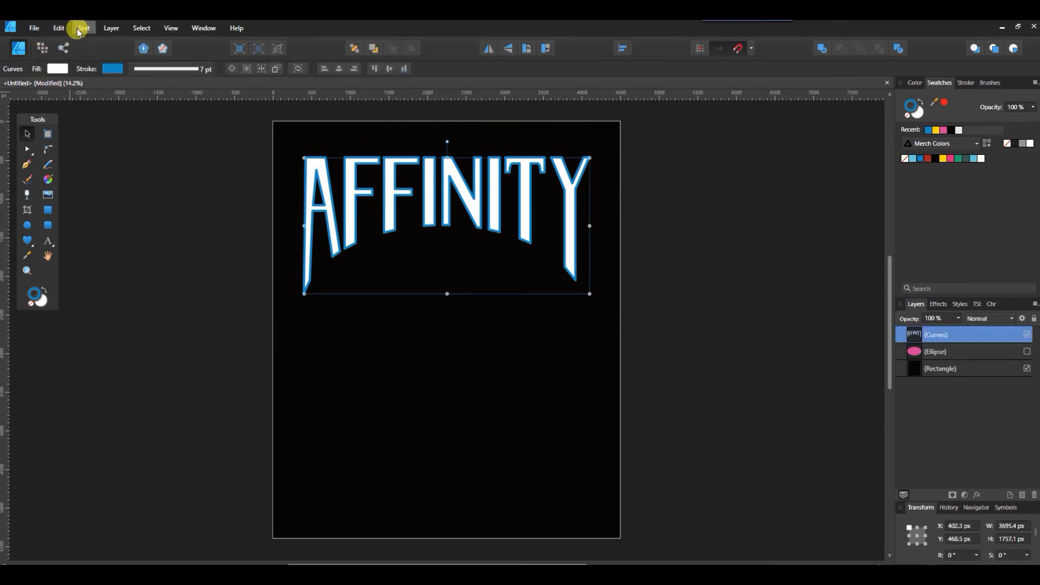
{"action": "left_click", "coordinate": [122, 32]}
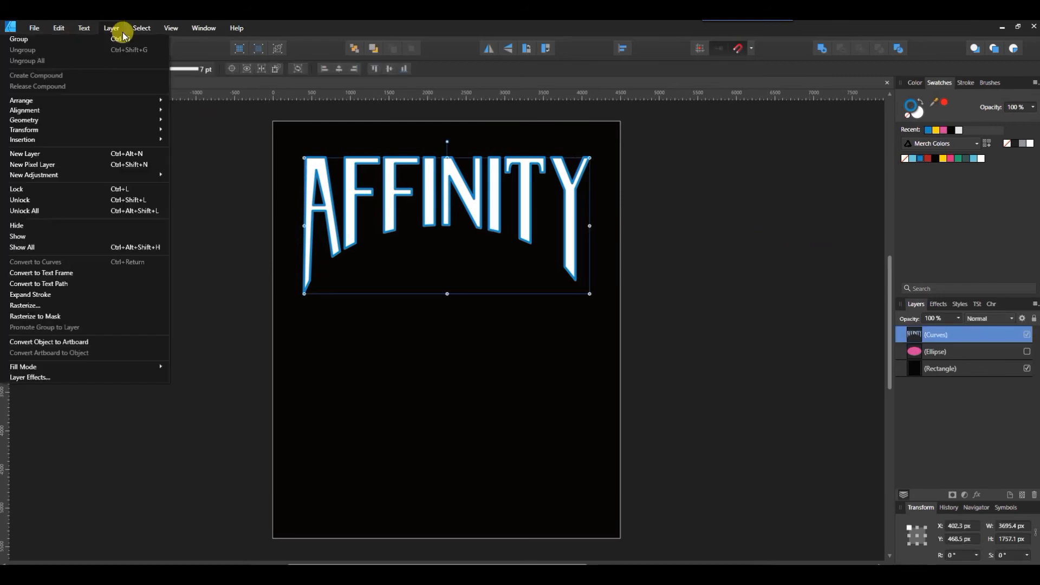
{"action": "left_click", "coordinate": [99, 294]}
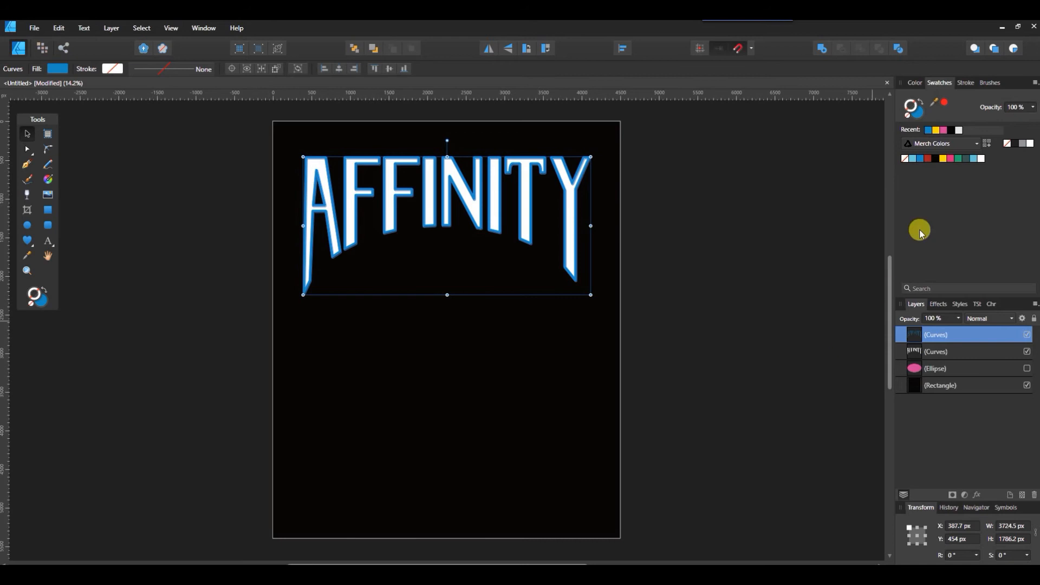
{"action": "left_click", "coordinate": [966, 82]}
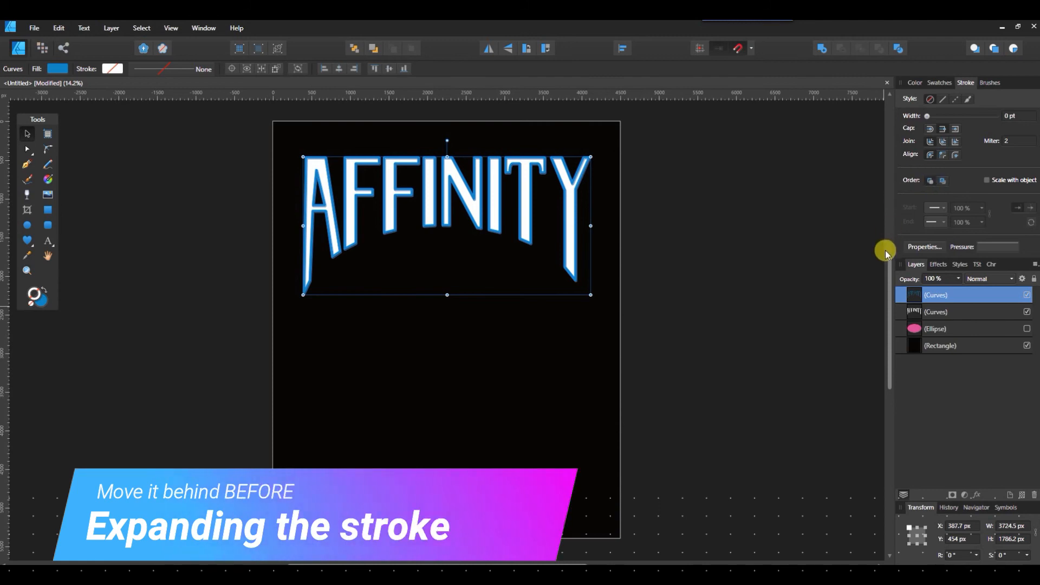
- Set the text's stroke width to 7 pt
{"action": "left_click", "coordinate": [1012, 116]}
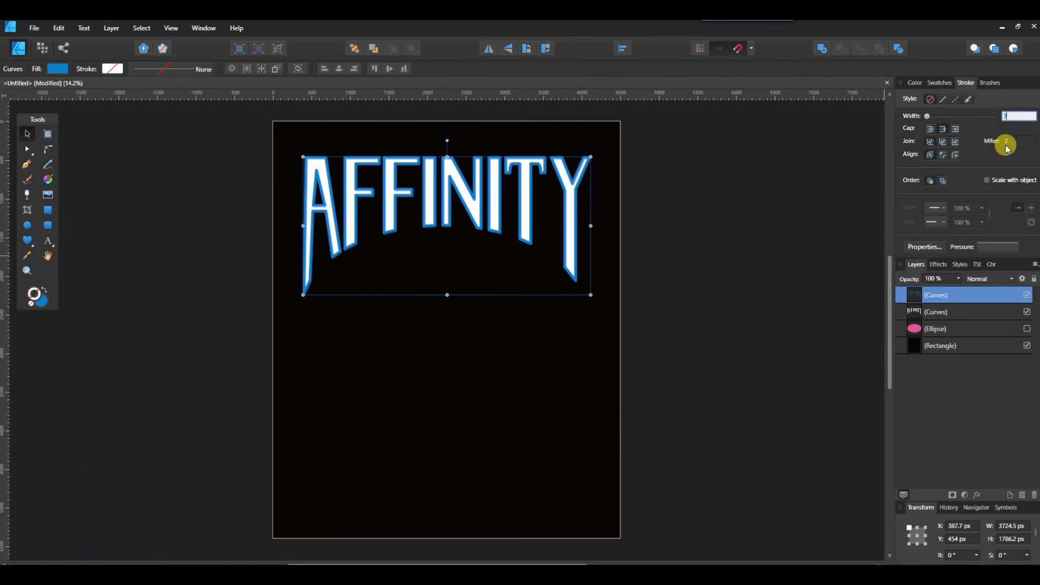
{"action": "type", "text": "7"}
{"action": "key", "text": "Return"}
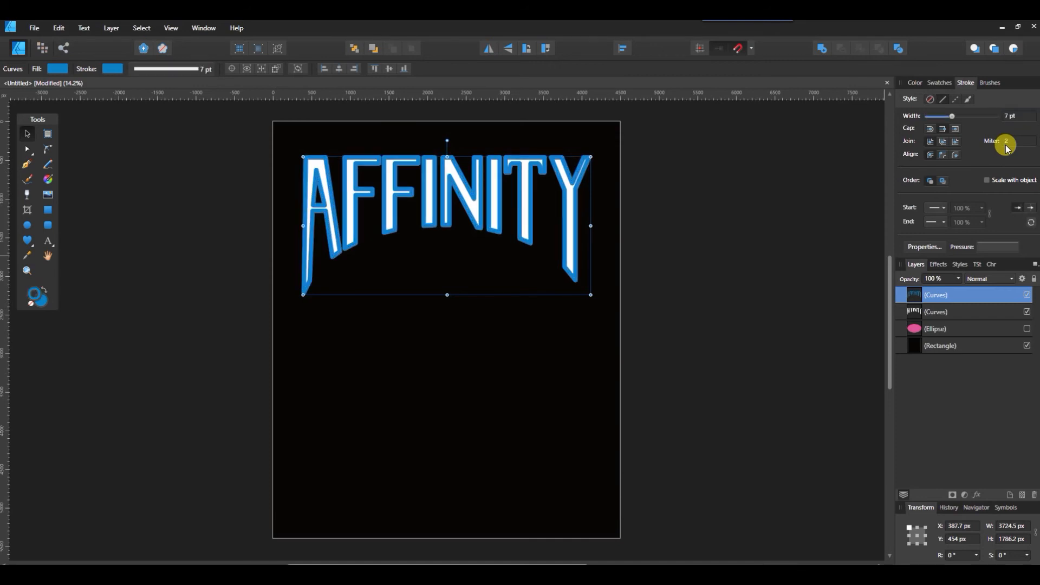
- Expand the 7 pt stroke into its own curve object
{"action": "left_click", "coordinate": [913, 82]}
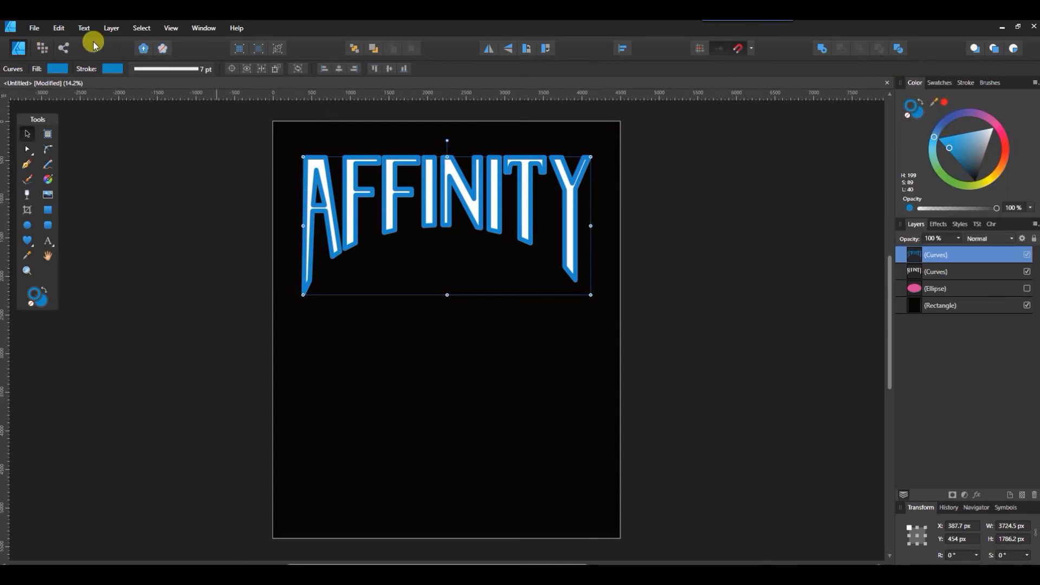
{"action": "left_click", "coordinate": [111, 28]}
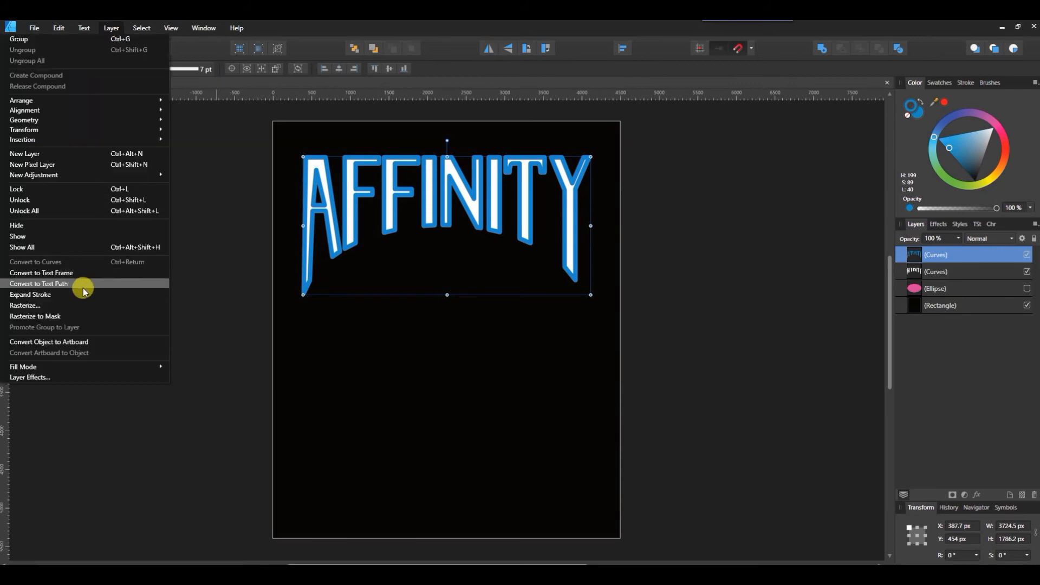
{"action": "left_click", "coordinate": [82, 294]}
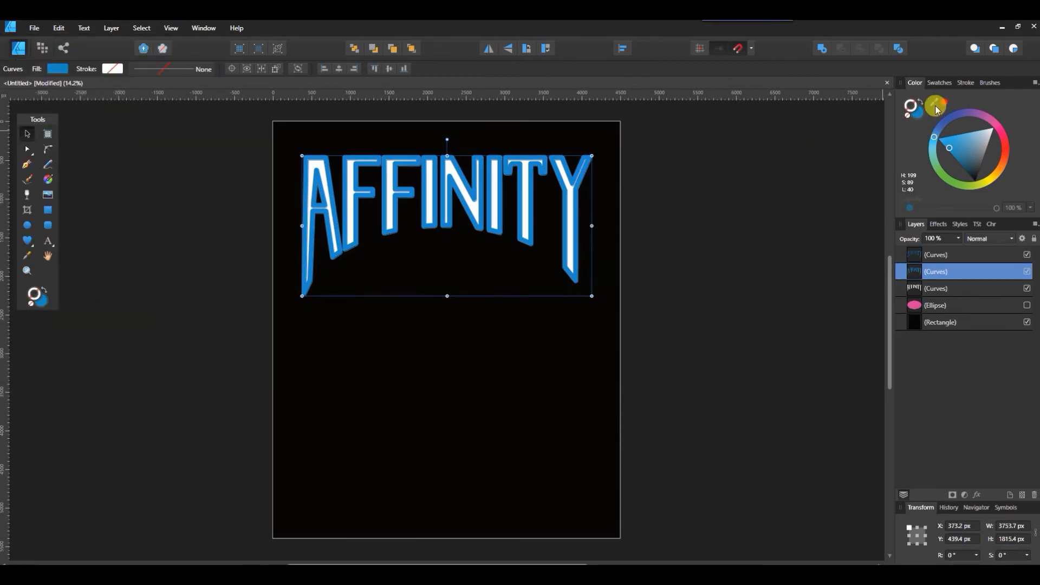
- Select the top curve layer and set its stroke colour to red
{"action": "left_click", "coordinate": [938, 83]}
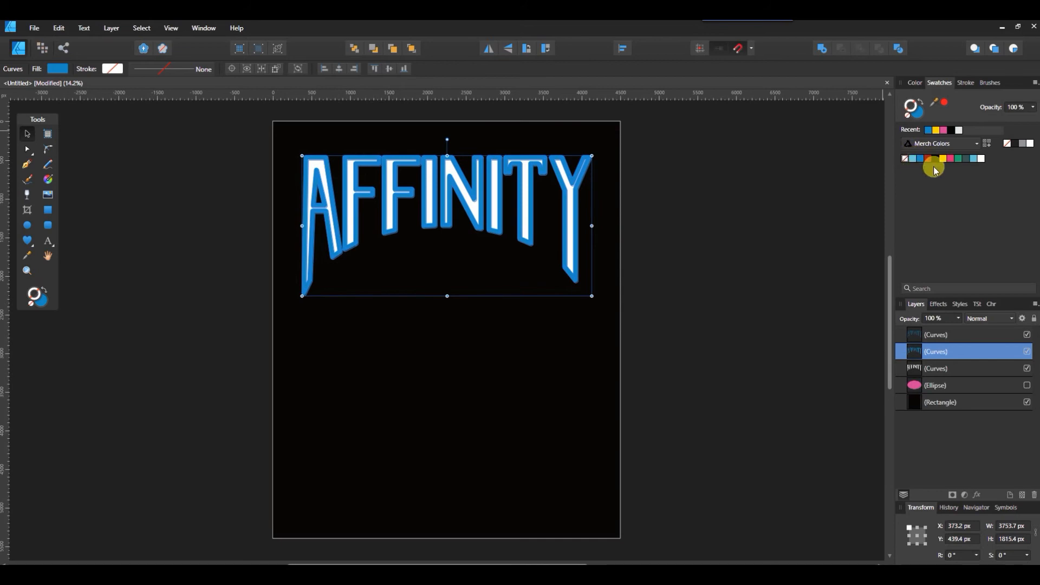
{"action": "left_click", "coordinate": [944, 333]}
{"action": "left_click", "coordinate": [944, 105]}
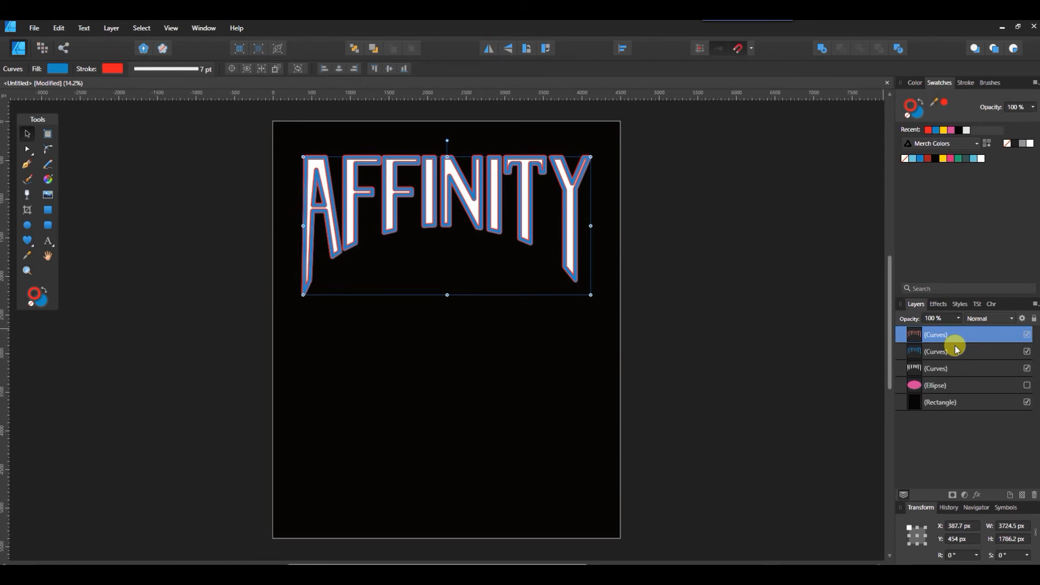
{"action": "left_click", "coordinate": [965, 83]}
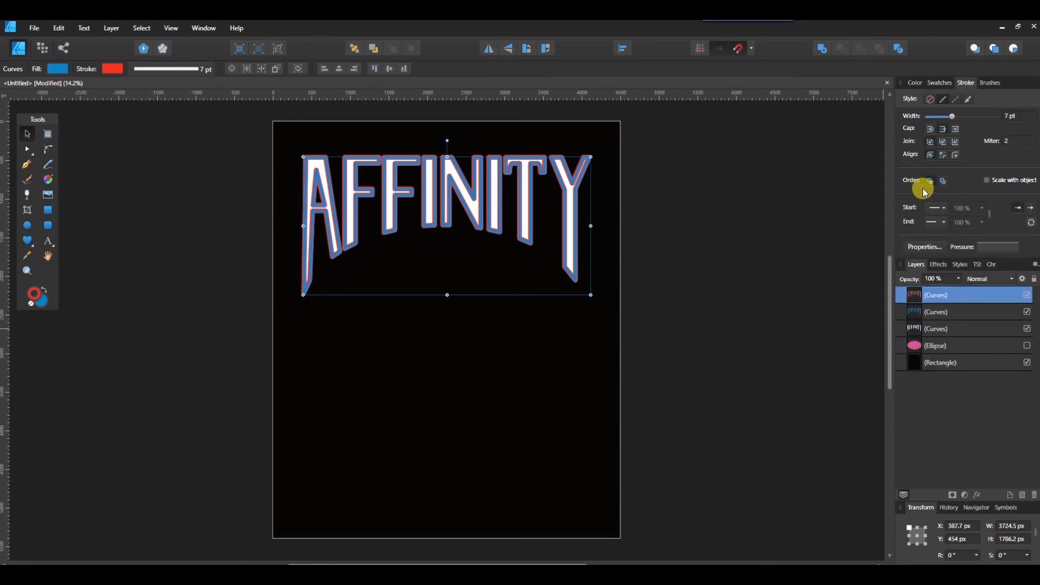
{"action": "left_click", "coordinate": [939, 82]}
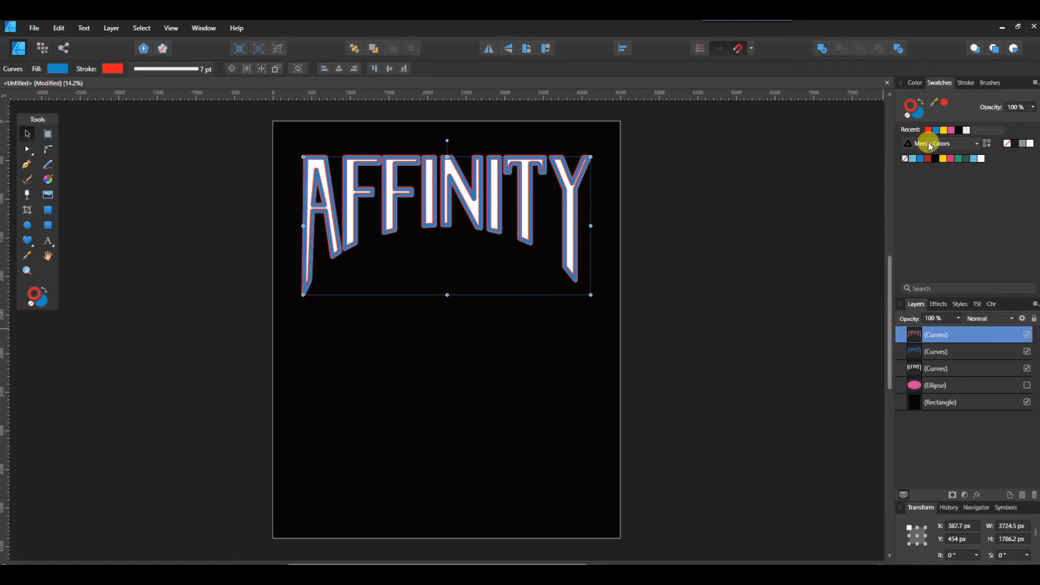
- Select both upper curve layers and combine them with a boolean Subtract into one outline curve
{"action": "left_click", "coordinate": [957, 355], "text": "shift"}
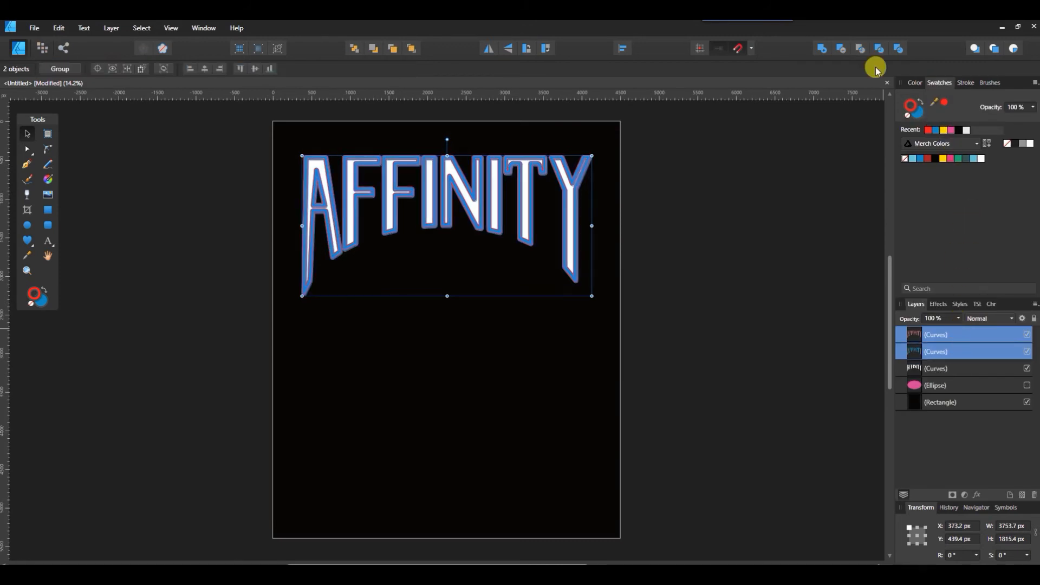
{"action": "left_click", "coordinate": [842, 49]}
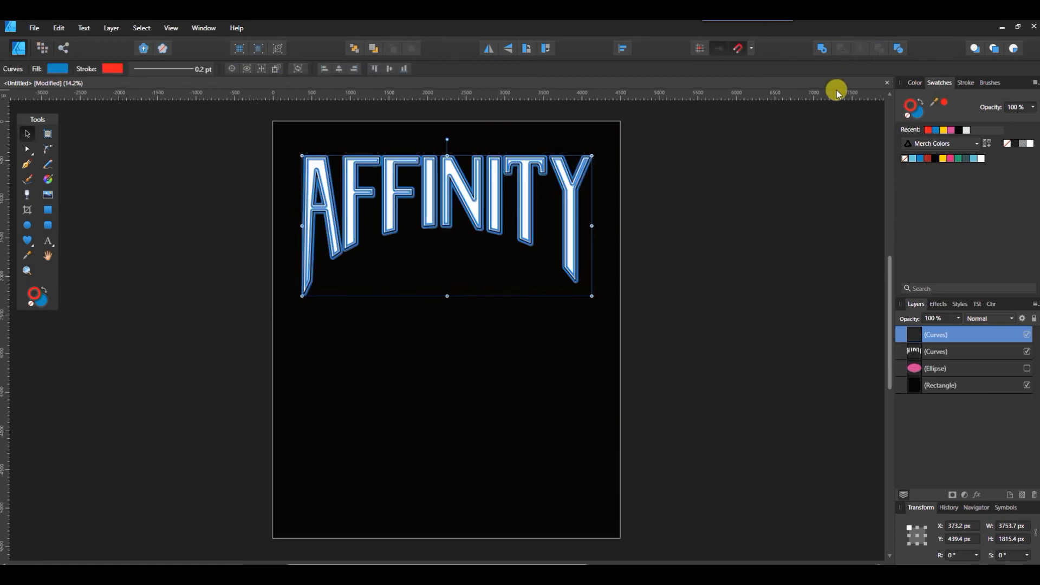
{"action": "left_click", "coordinate": [812, 224]}
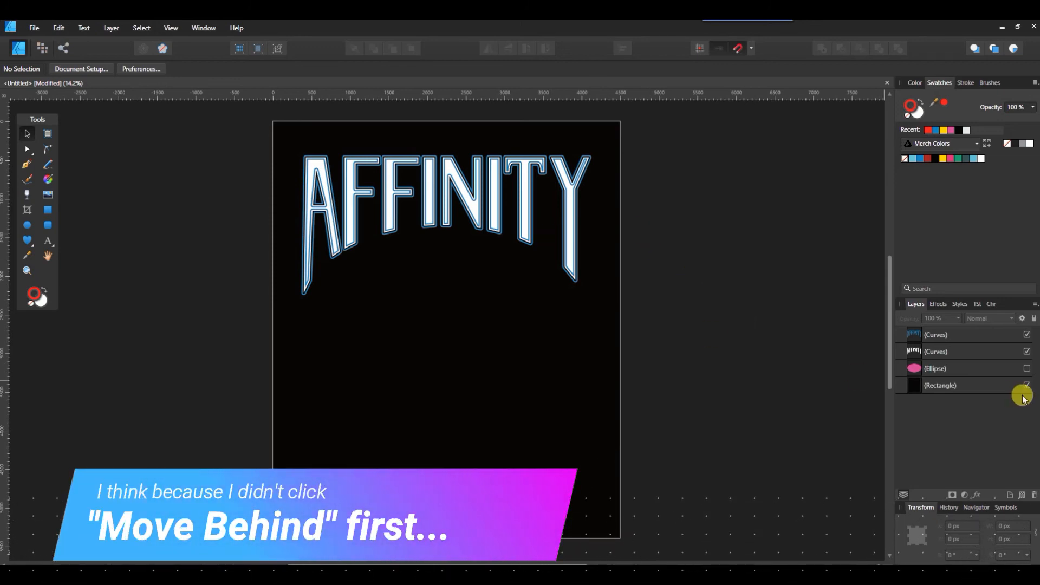
- Temporarily hide the text layer and fill the outline curve red
{"action": "left_click", "coordinate": [1026, 351]}
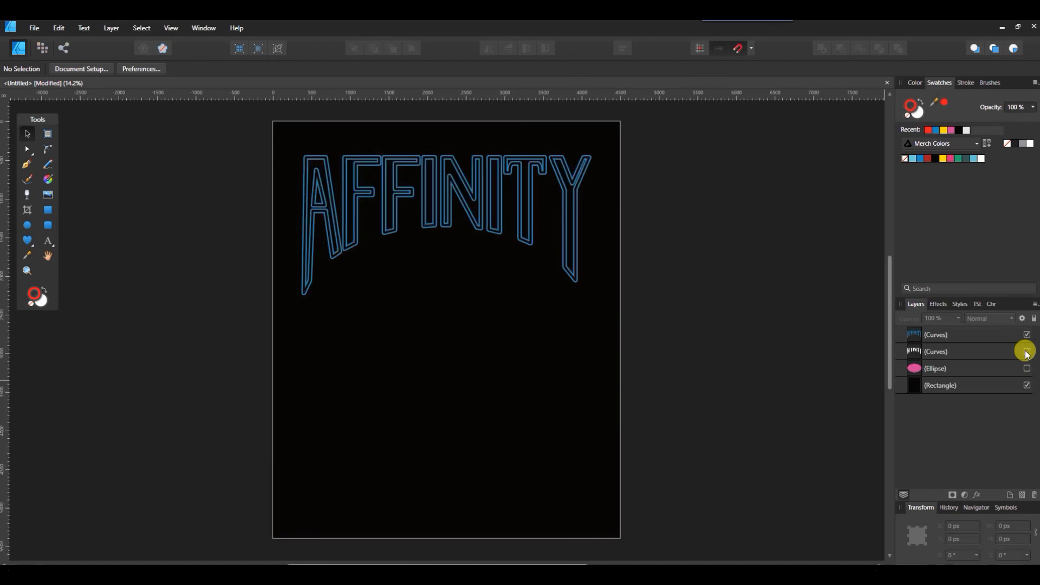
{"action": "left_click", "coordinate": [947, 334]}
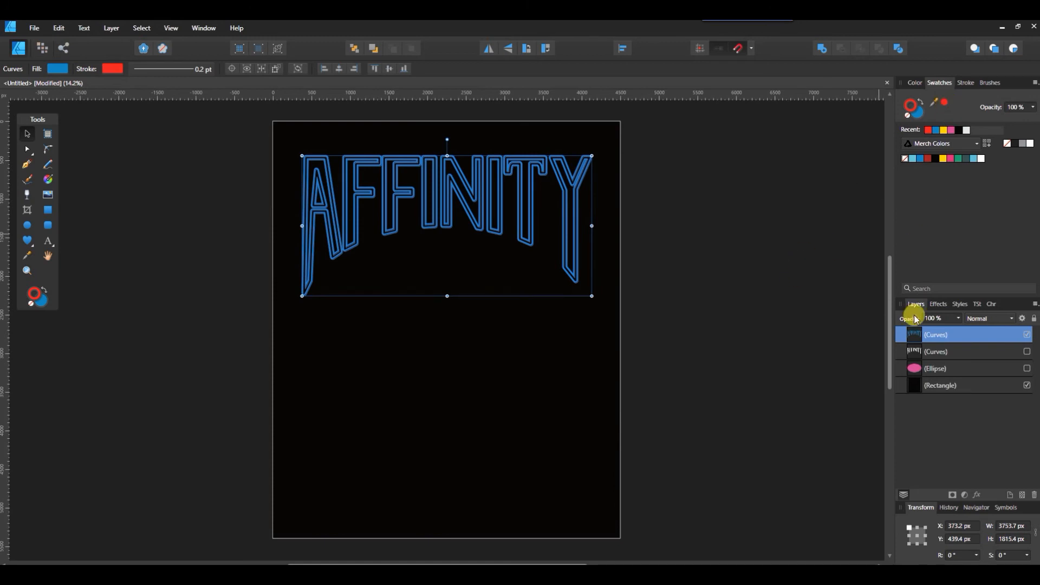
{"action": "left_click", "coordinate": [915, 113]}
{"action": "left_click", "coordinate": [944, 106]}
{"action": "left_click", "coordinate": [820, 258]}
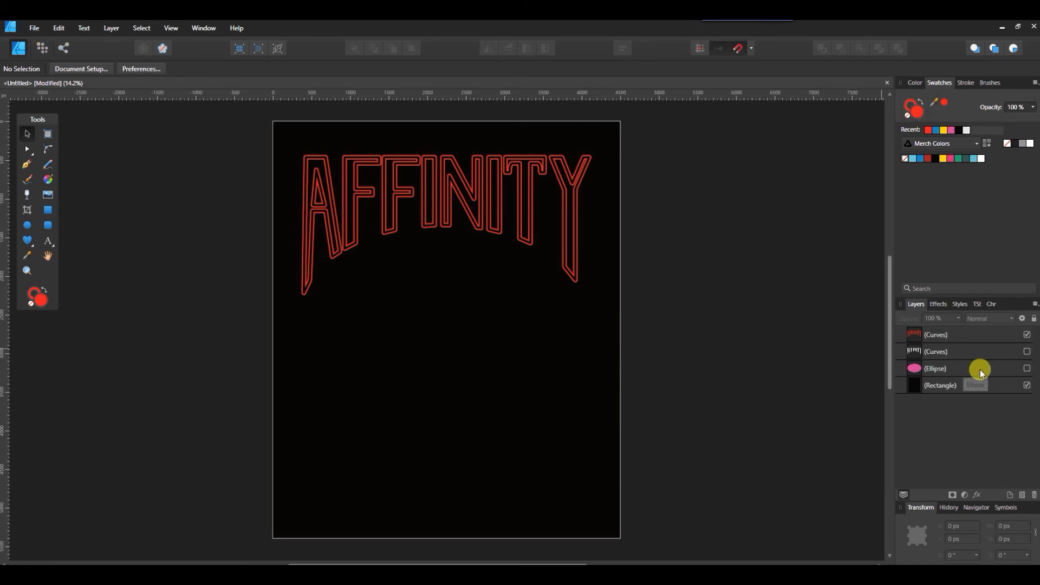
{"action": "left_click", "coordinate": [1026, 352]}
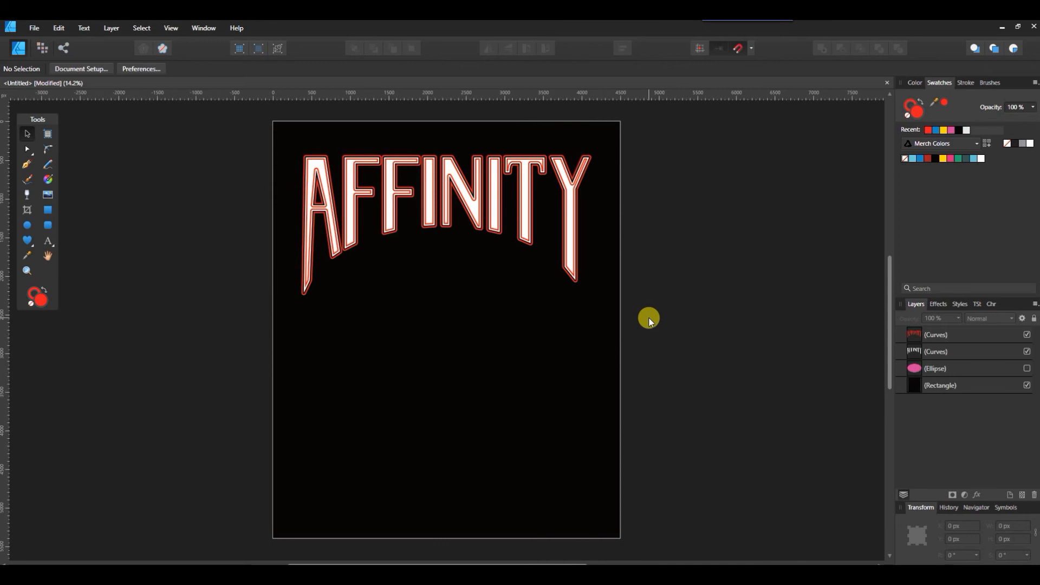
- Fill the outline curve with the yellow swatch
{"action": "left_click", "coordinate": [943, 159]}
{"action": "left_click", "coordinate": [951, 334]}
{"action": "left_click", "coordinate": [943, 158]}
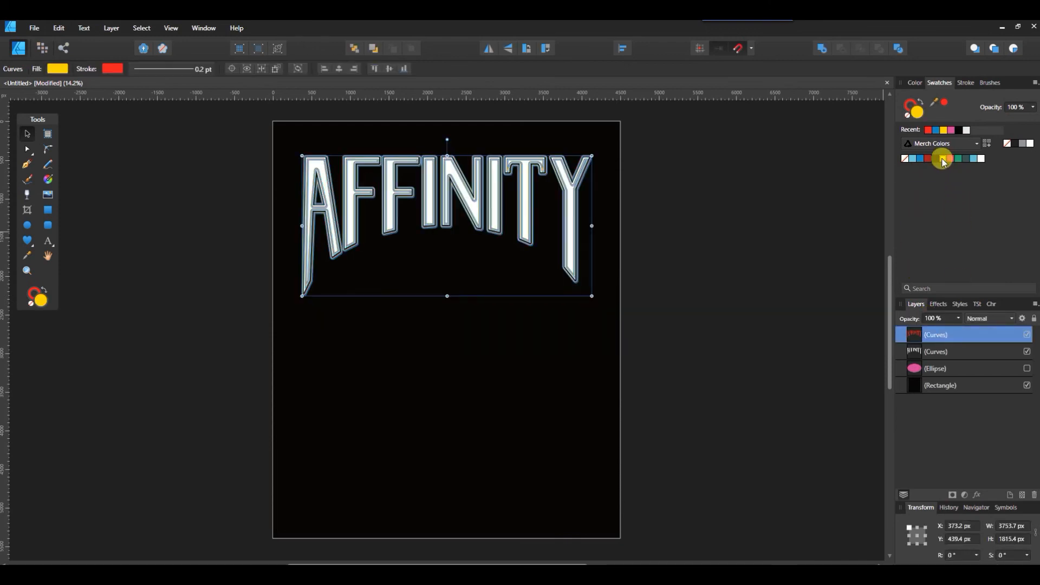
{"action": "left_click", "coordinate": [818, 222]}
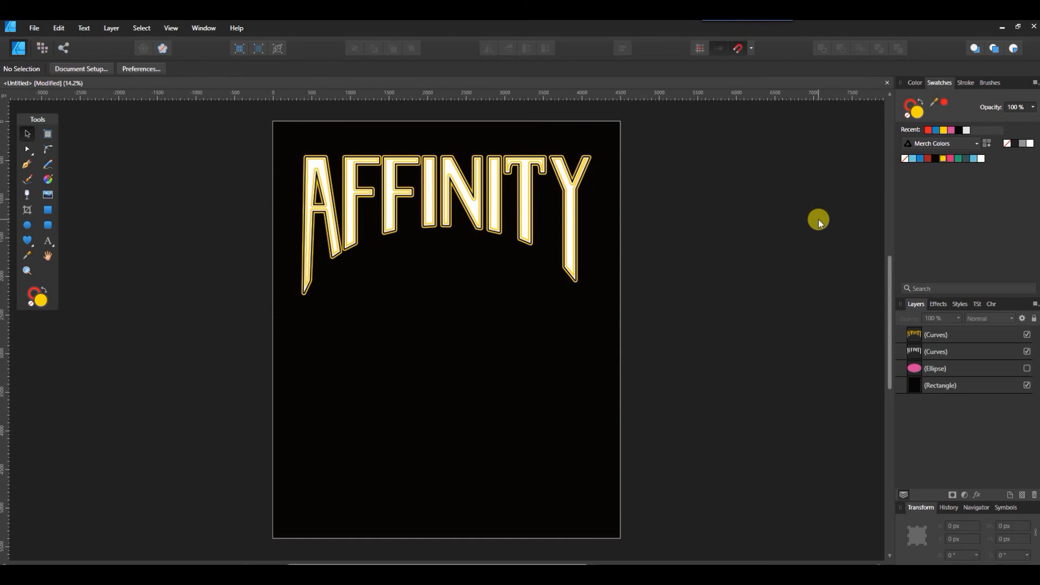
- Fill the outline curve with the blue swatch
{"action": "left_click", "coordinate": [938, 334]}
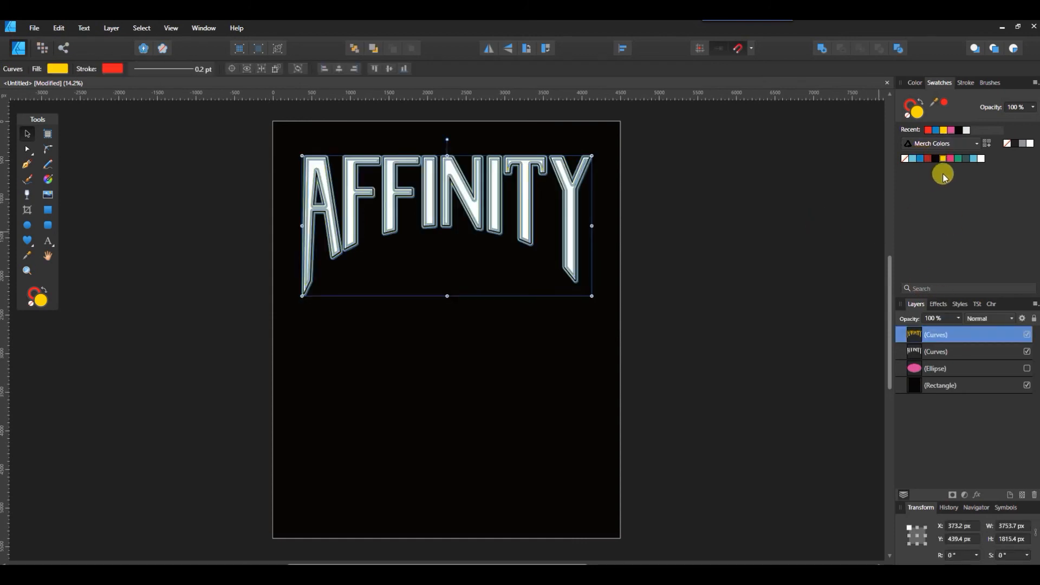
{"action": "left_click", "coordinate": [913, 158]}
{"action": "left_click", "coordinate": [716, 323]}
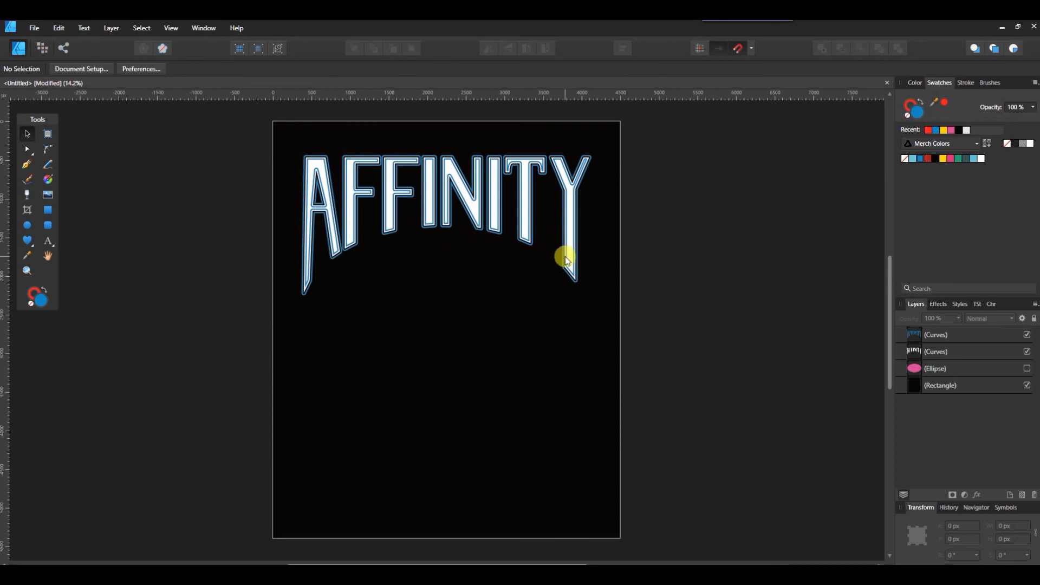
- Add an artistic text reading Affinity in the lower part of the page
{"action": "left_click", "coordinate": [48, 240]}
{"action": "left_click_drag", "start_coordinate": [311, 398], "coordinate": [401, 444]}
{"action": "type", "text": "Af"}
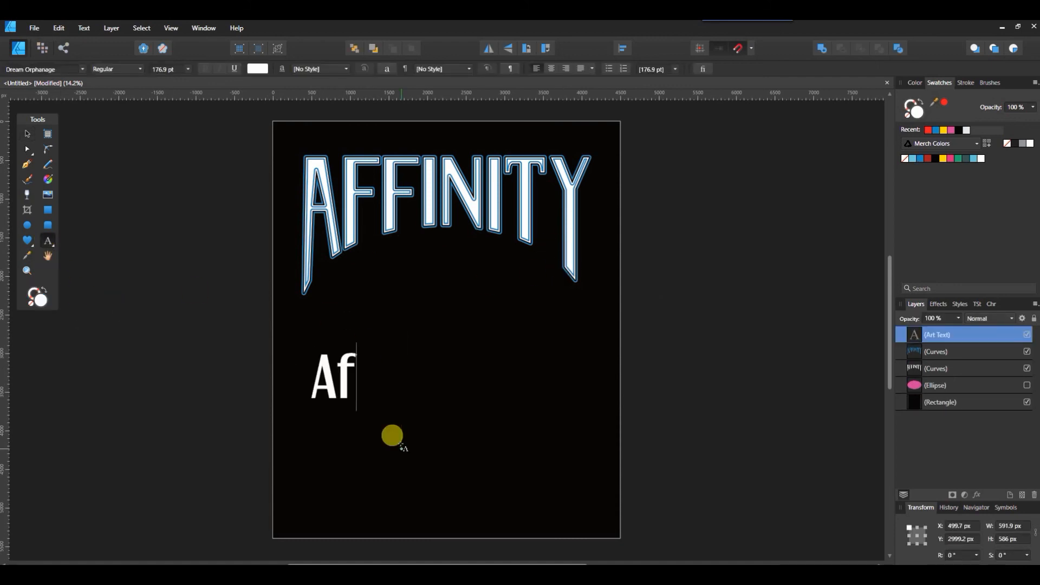
{"action": "type", "text": "finity"}
{"action": "key", "text": "Escape"}
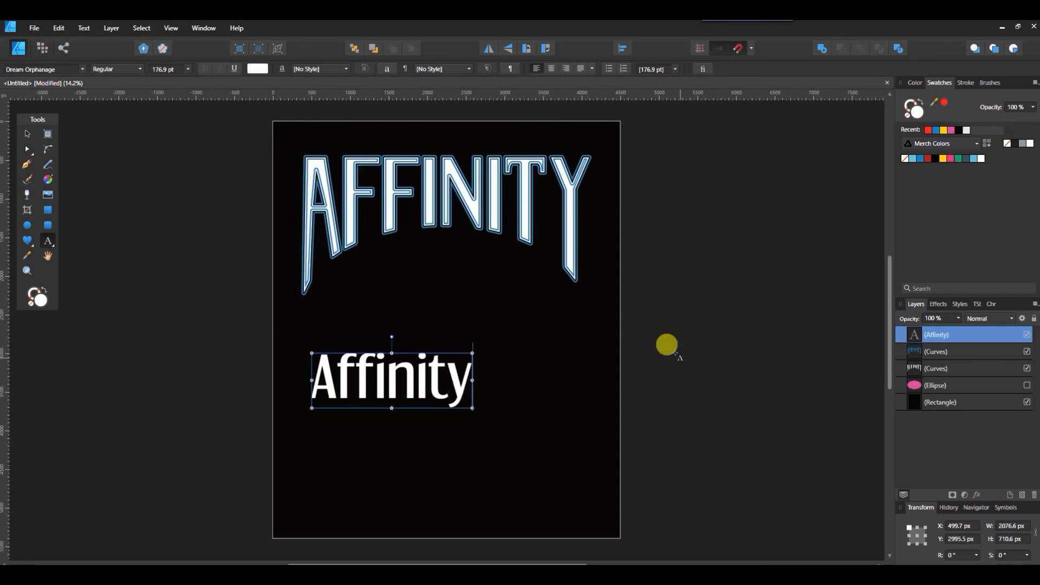
- Move the Affinity text to sit centred beneath the arched logo
{"action": "key", "text": "v"}
{"action": "left_click_drag", "start_coordinate": [417, 388], "coordinate": [469, 341]}
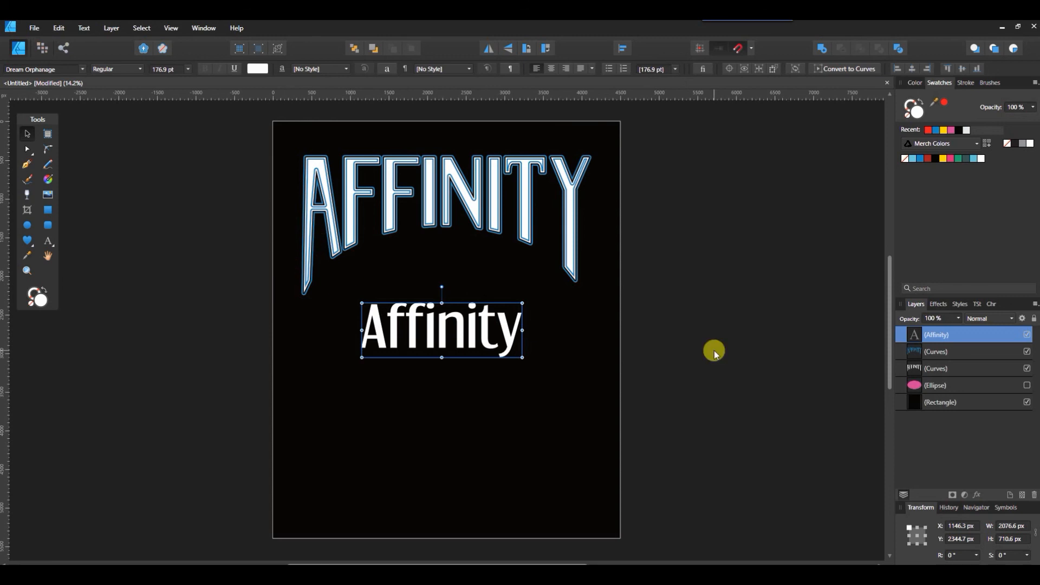
{"action": "left_click_drag", "start_coordinate": [464, 332], "coordinate": [464, 390]}
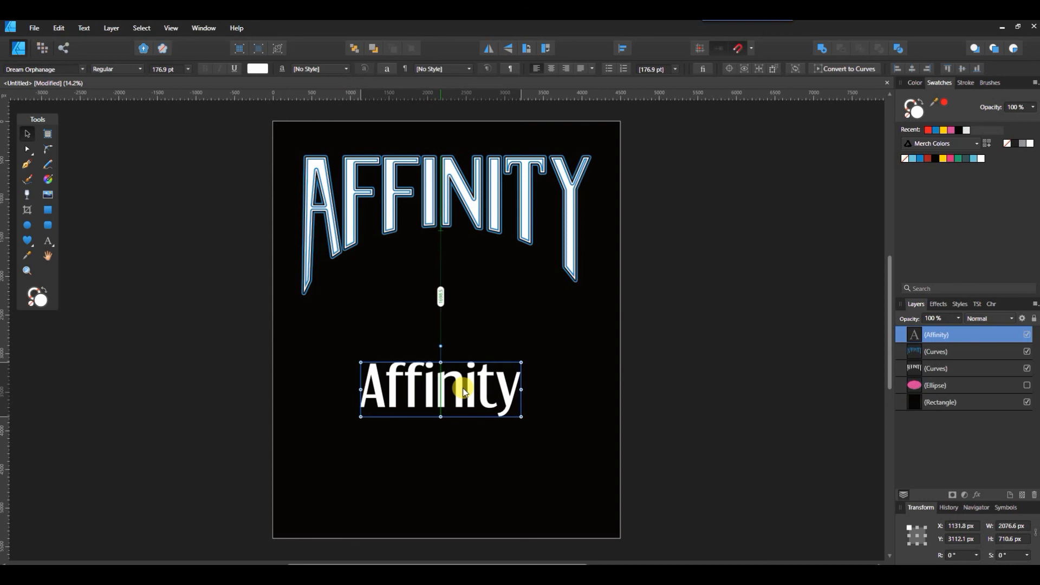
{"action": "left_click", "coordinate": [393, 201]}
{"action": "left_click", "coordinate": [464, 383]}
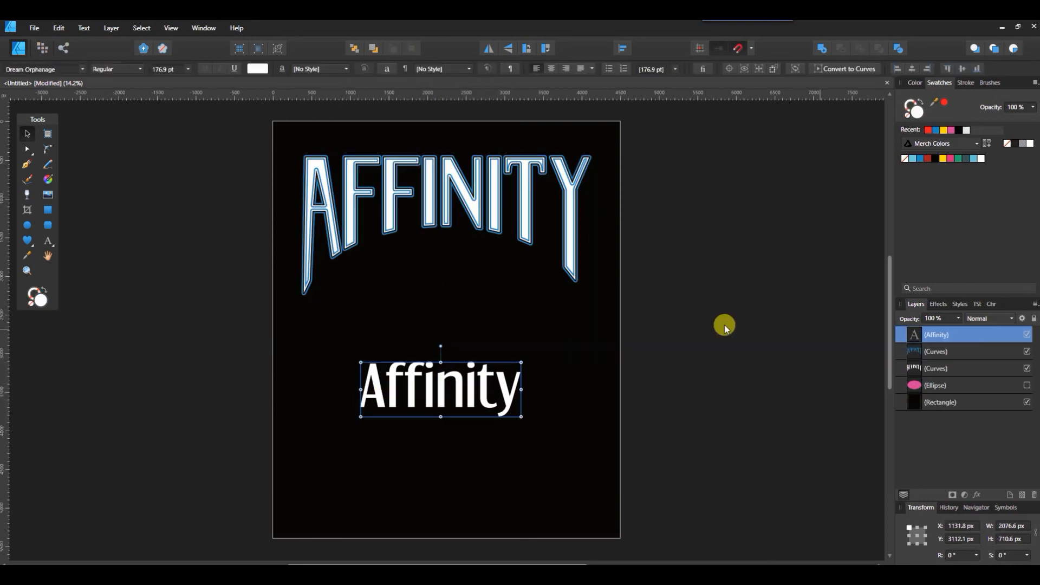
{"action": "left_click", "coordinate": [697, 328]}
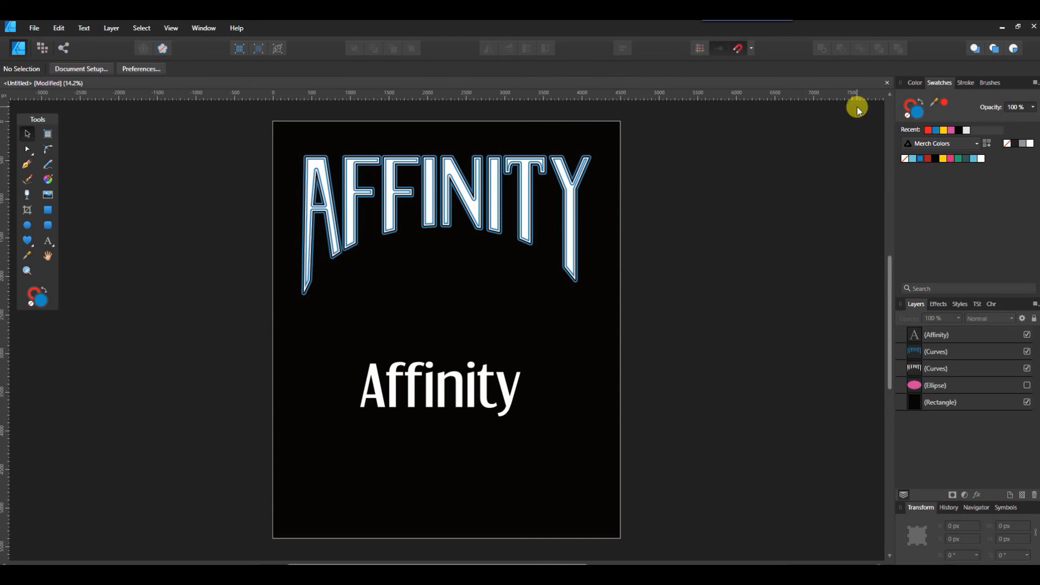
{"action": "left_click", "coordinate": [997, 30]}
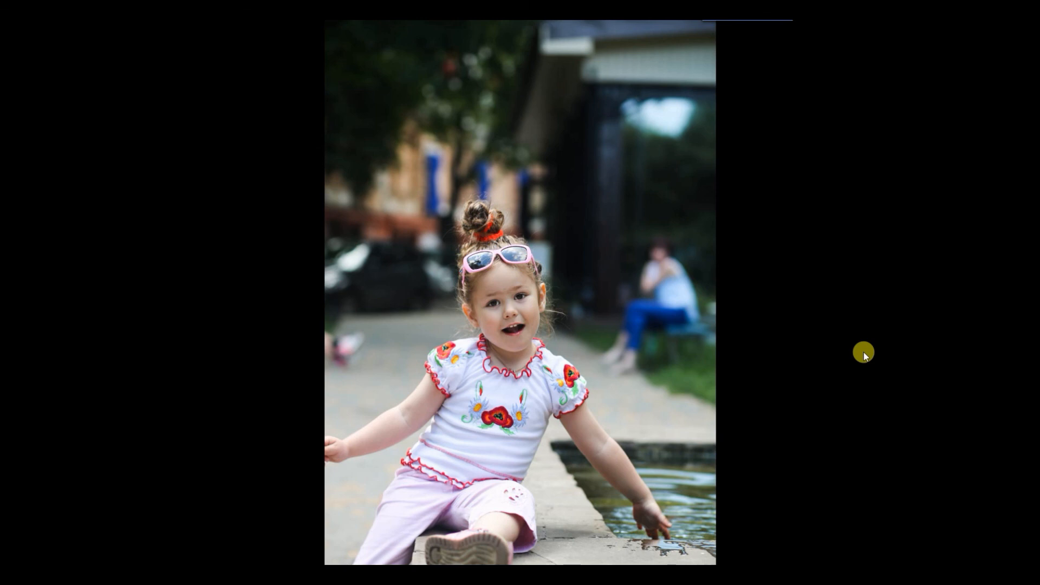